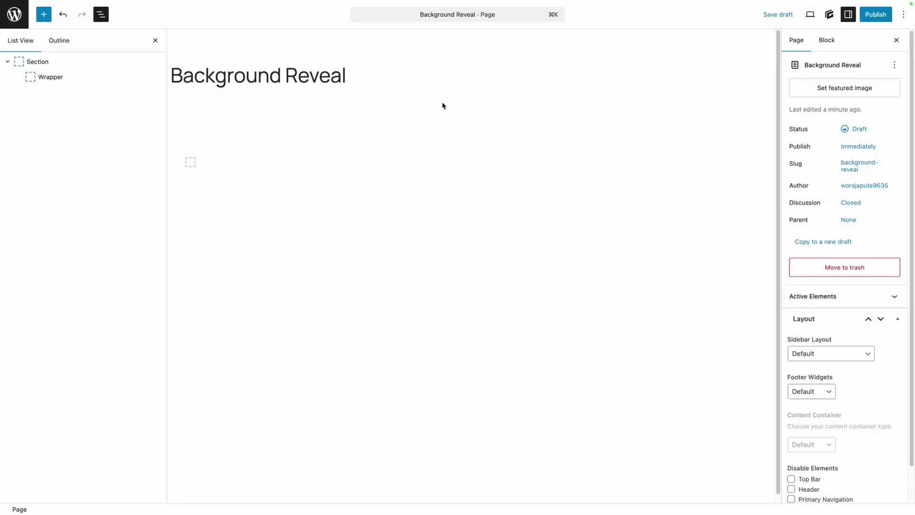
Add a Query block with a blank starting layout inside the Wrapper container.
{"action": "left_click", "coordinate": [47, 62]}
{"action": "left_click", "coordinate": [69, 77]}
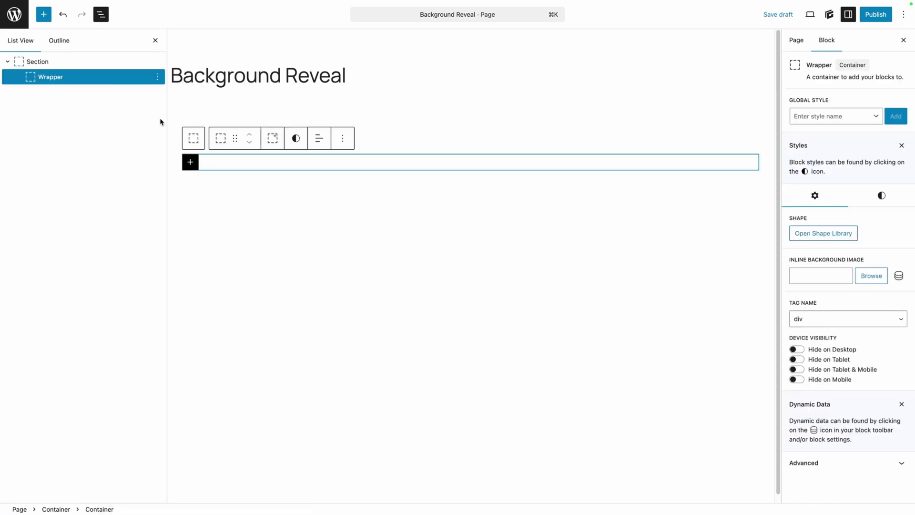
{"action": "left_click", "coordinate": [190, 162]}
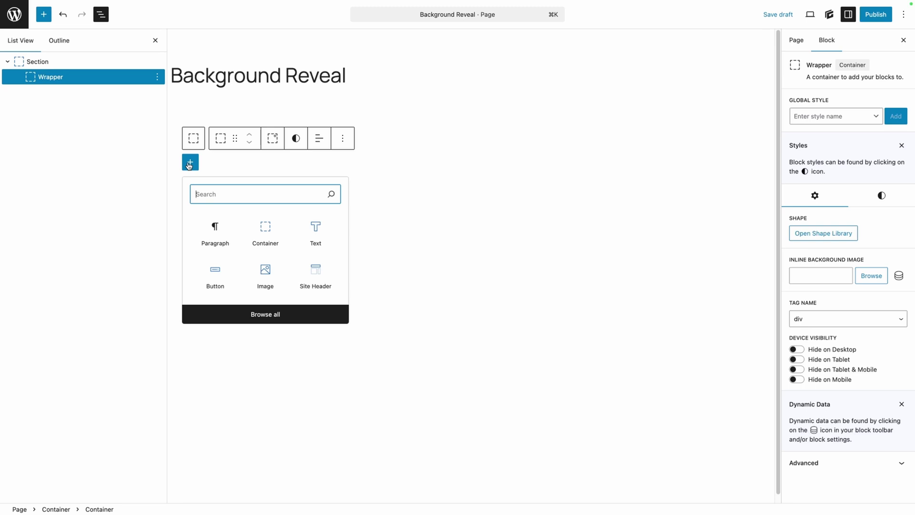
{"action": "type", "text": "que"}
{"action": "left_click", "coordinate": [266, 228]}
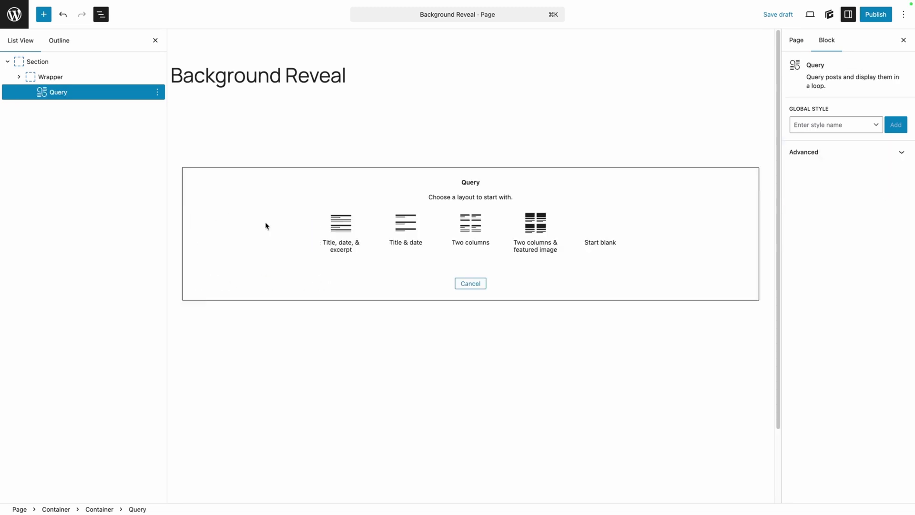
{"action": "left_click", "coordinate": [601, 231]}
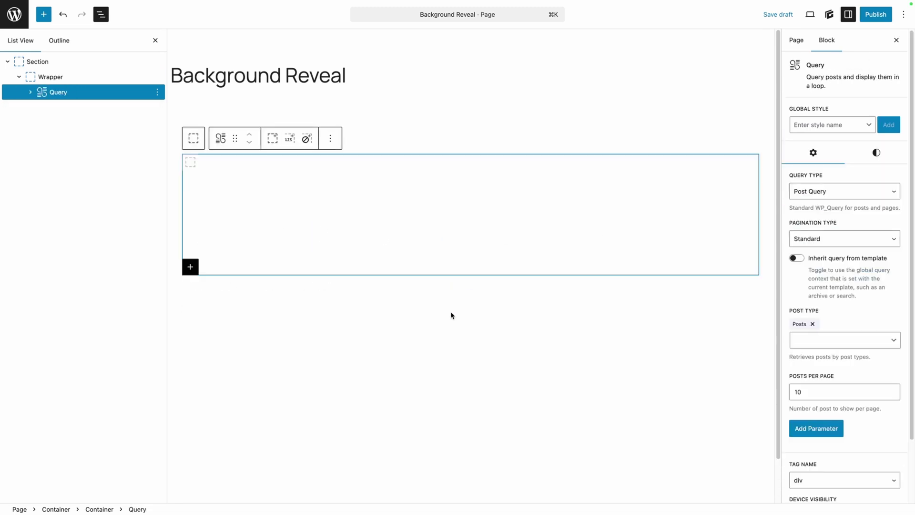
Apply the three equal columns layout to the Looper inside the Query block.
{"action": "left_click", "coordinate": [30, 92]}
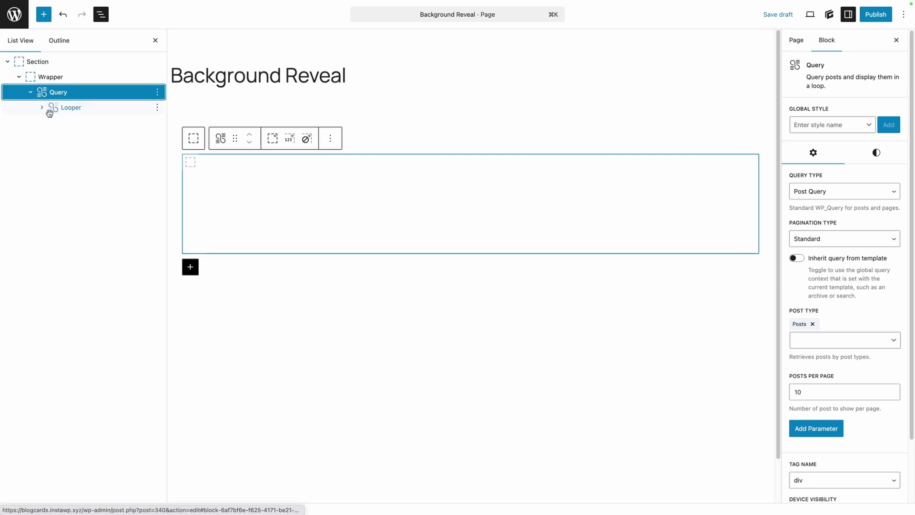
{"action": "left_click", "coordinate": [42, 107]}
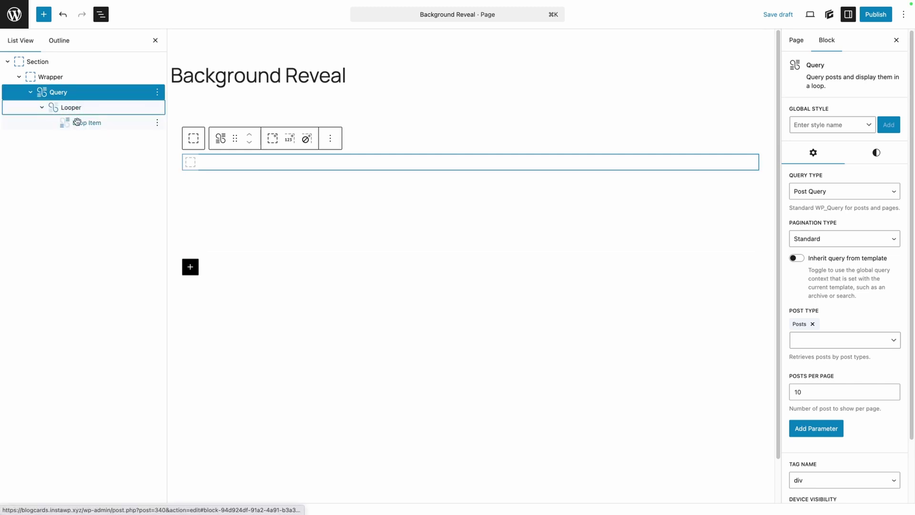
{"action": "left_click", "coordinate": [67, 108]}
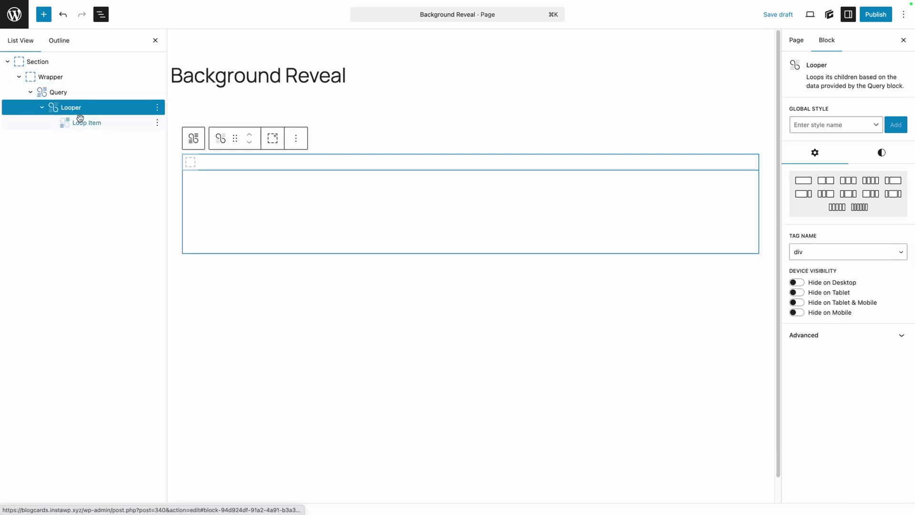
{"action": "left_click", "coordinate": [848, 180]}
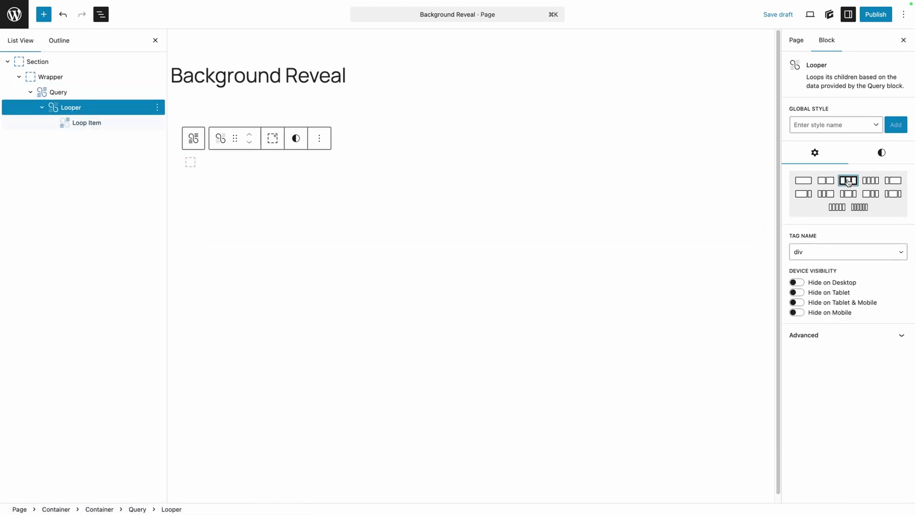
Set the Looper grid's column gap and row gap to 24 px each.
{"action": "left_click", "coordinate": [882, 153]}
{"action": "left_click", "coordinate": [809, 437]}
{"action": "type", "text": "2"}
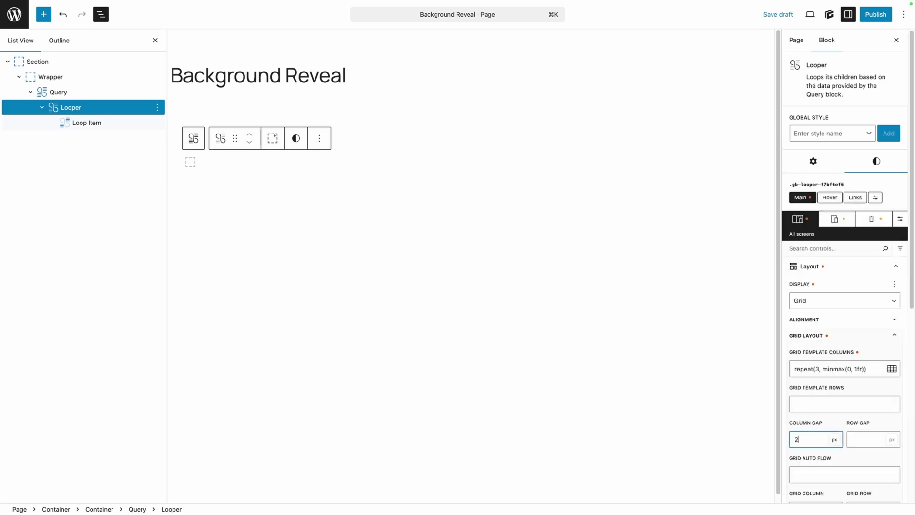
{"action": "type", "text": "4"}
{"action": "key", "text": "Tab"}
{"action": "key", "text": "Tab"}
{"action": "type", "text": "24"}
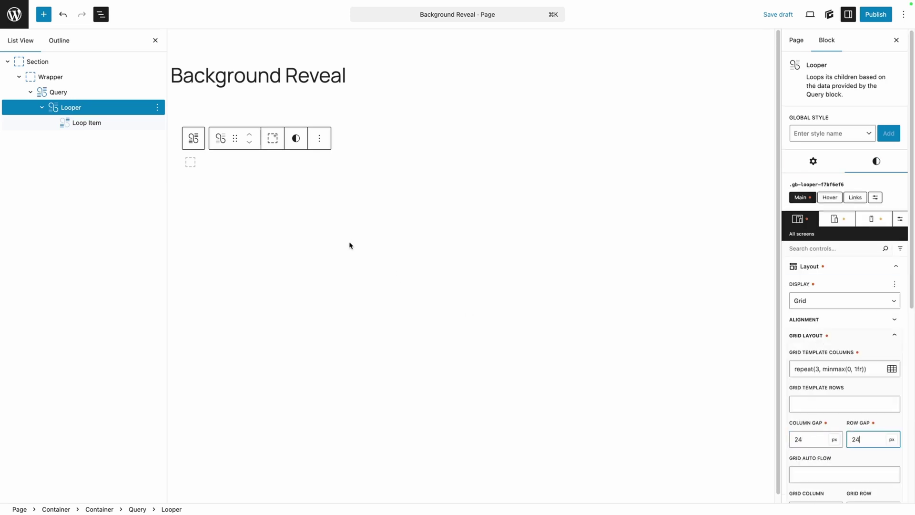
Insert an Image block inside the Loop Item.
{"action": "left_click", "coordinate": [200, 165]}
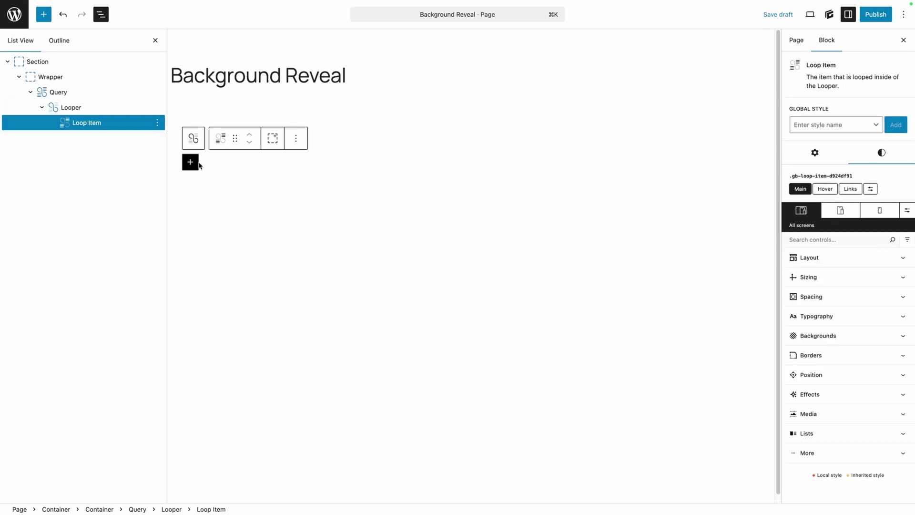
{"action": "left_click", "coordinate": [199, 163]}
{"action": "left_click", "coordinate": [262, 259]}
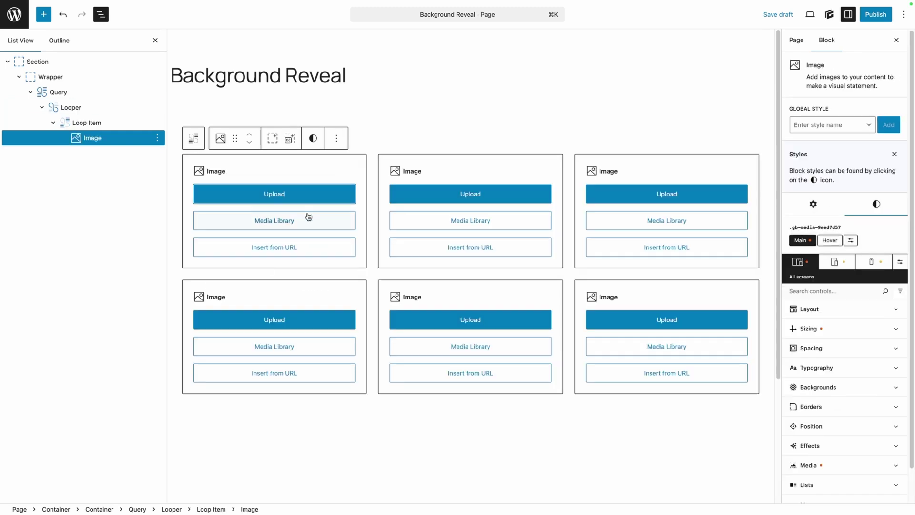
Use the current post's Featured Image dynamic tag with the url key as the image source, and save the draft.
{"action": "left_click", "coordinate": [814, 205]}
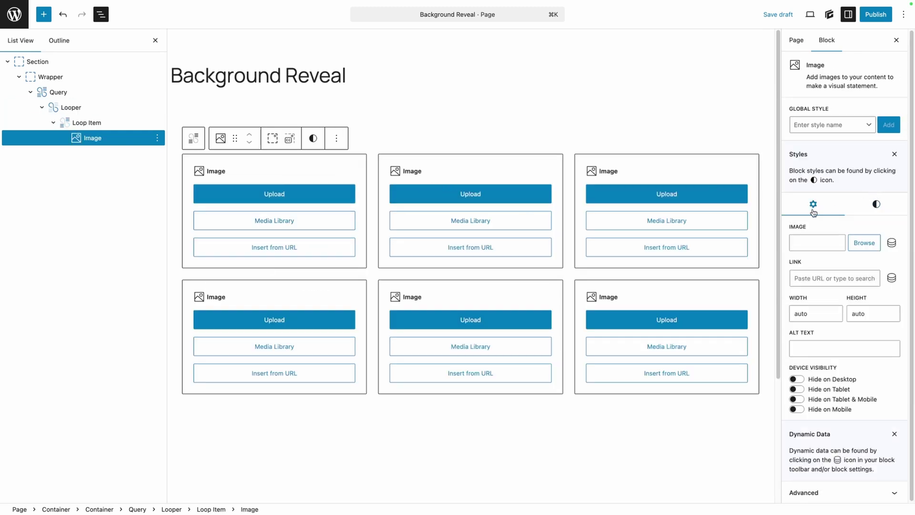
{"action": "left_click", "coordinate": [892, 243]}
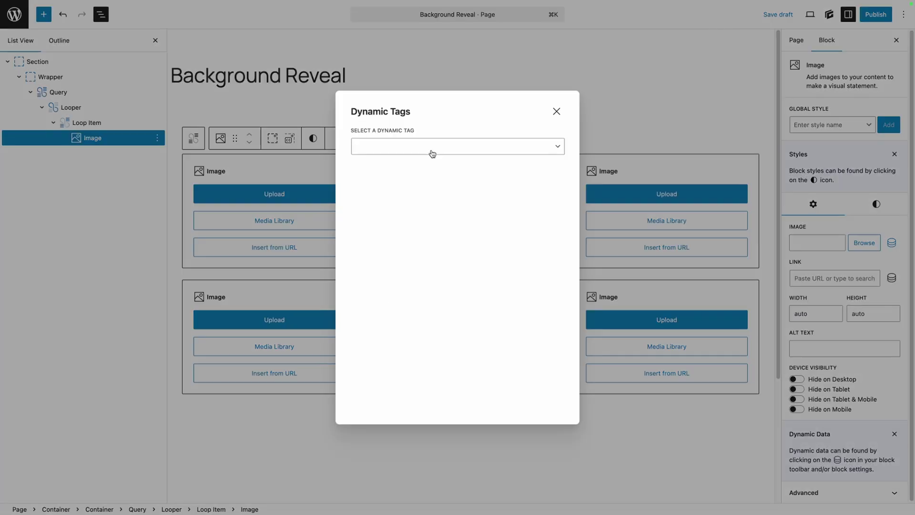
{"action": "left_click", "coordinate": [431, 151]}
{"action": "left_click", "coordinate": [395, 249]}
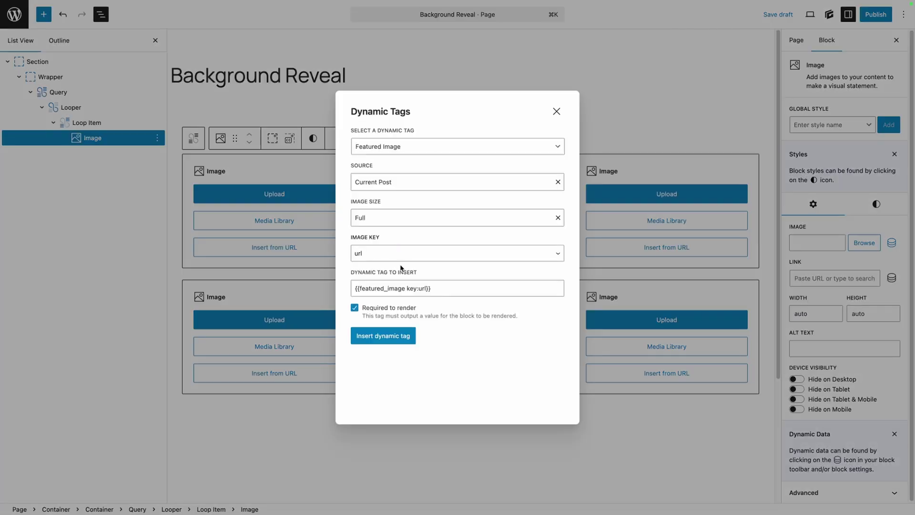
{"action": "left_click", "coordinate": [403, 344]}
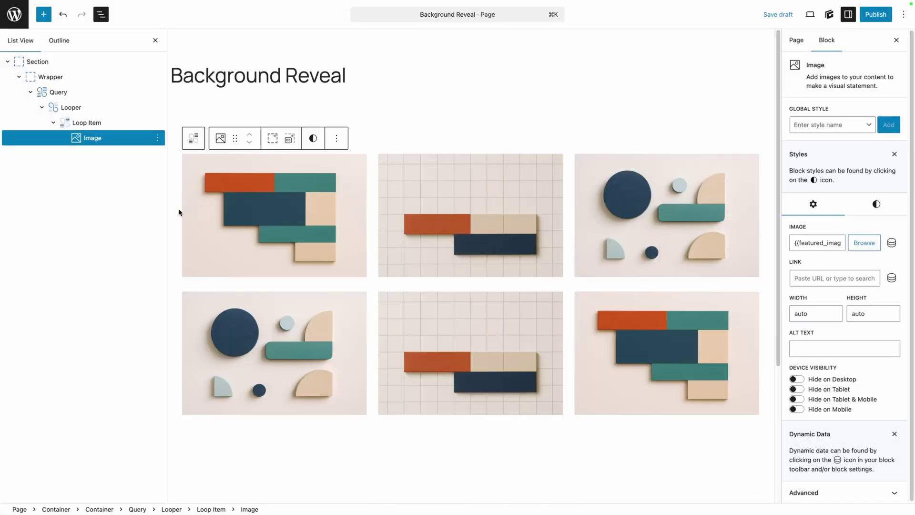
{"action": "key", "text": "super+s"}
Set the image's width to 100% and its aspect ratio to 16/9.
{"action": "left_click", "coordinate": [876, 204]}
{"action": "left_click", "coordinate": [812, 329]}
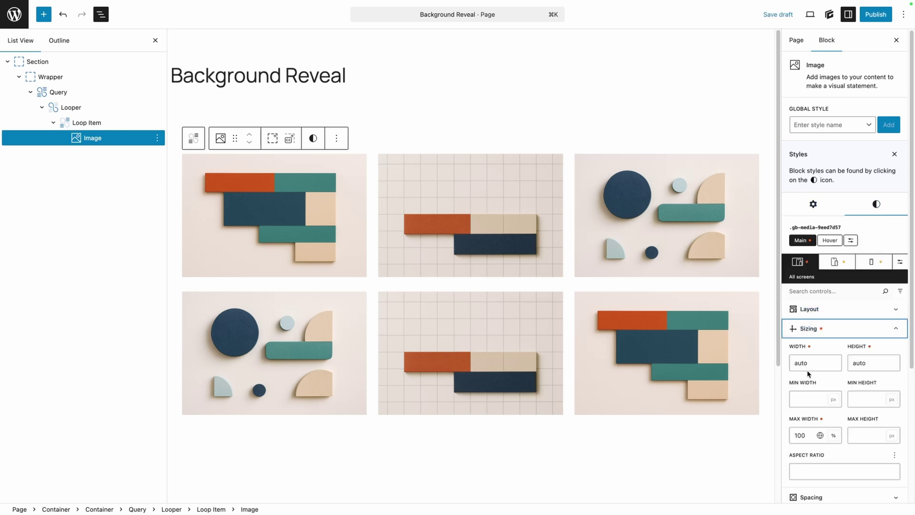
{"action": "double_click", "coordinate": [811, 363]}
{"action": "type", "text": "100"}
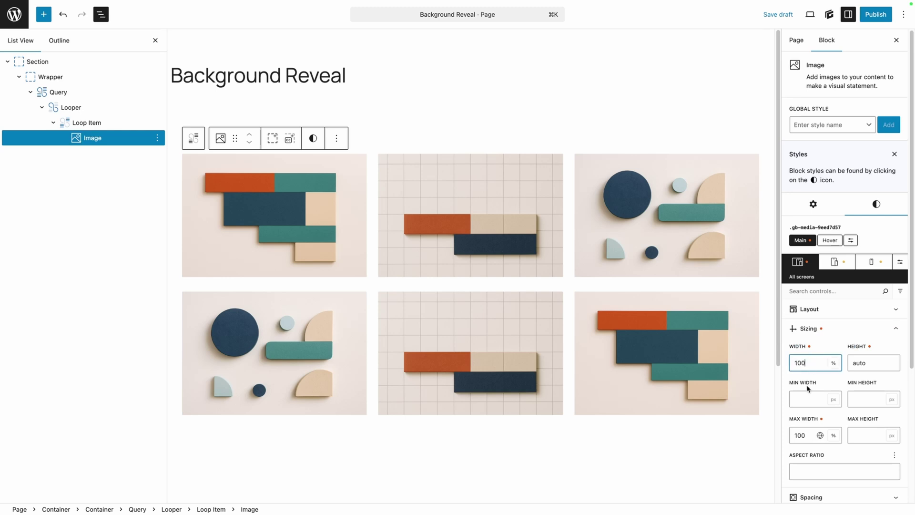
{"action": "left_click", "coordinate": [806, 472]}
{"action": "type", "text": "16/"}
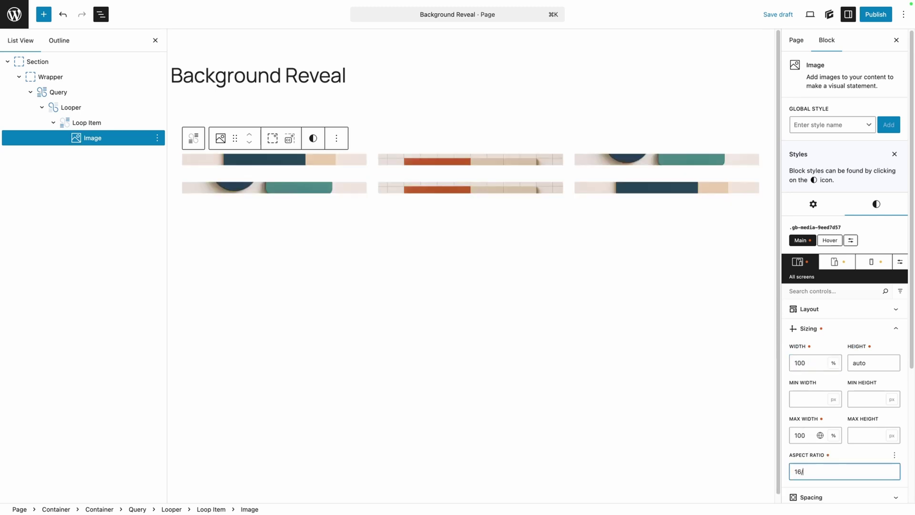
{"action": "type", "text": "9"}
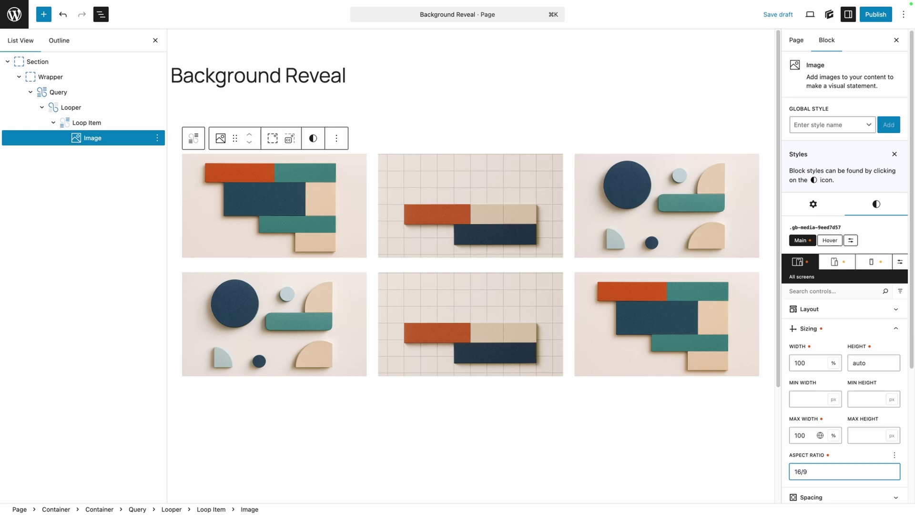
Add a Headline block below the image in the Loop Item.
{"action": "left_click", "coordinate": [268, 187]}
{"action": "key", "text": "Return"}
{"action": "type", "text": "/head"}
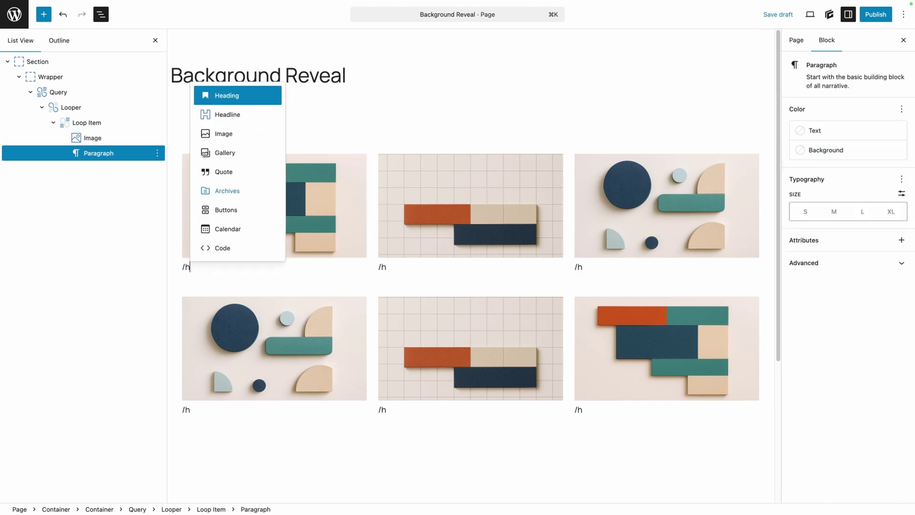
{"action": "left_click", "coordinate": [218, 201]}
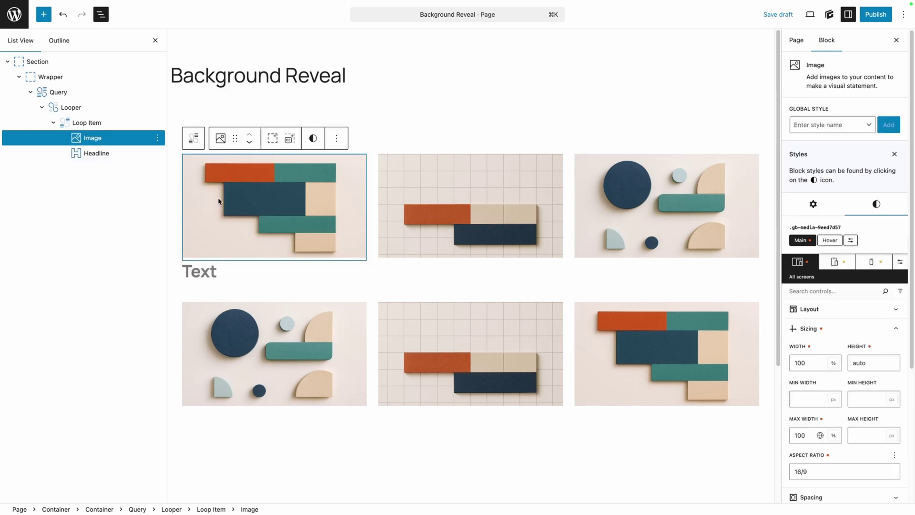
Fill the headline with the Post Title dynamic tag of the current post, without a link.
{"action": "left_click", "coordinate": [190, 268]}
{"action": "left_click", "coordinate": [319, 245]}
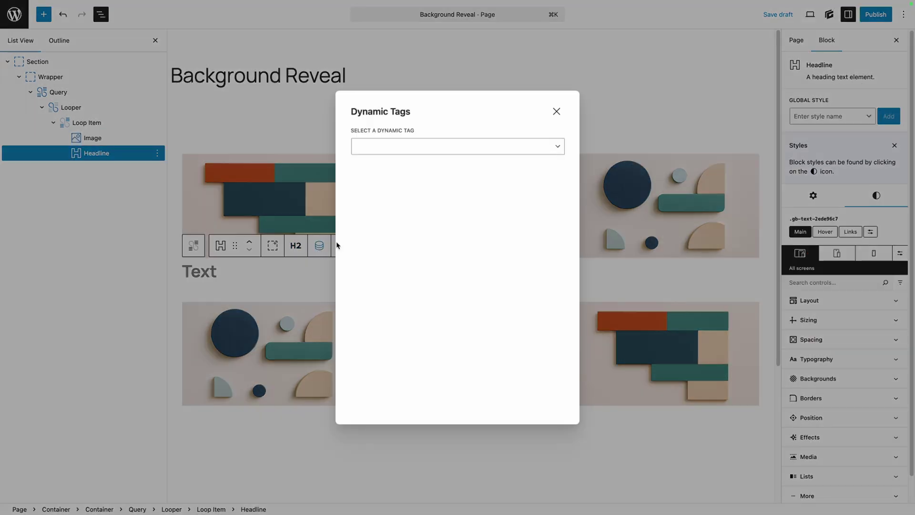
{"action": "left_click", "coordinate": [404, 146]}
{"action": "left_click", "coordinate": [398, 177]}
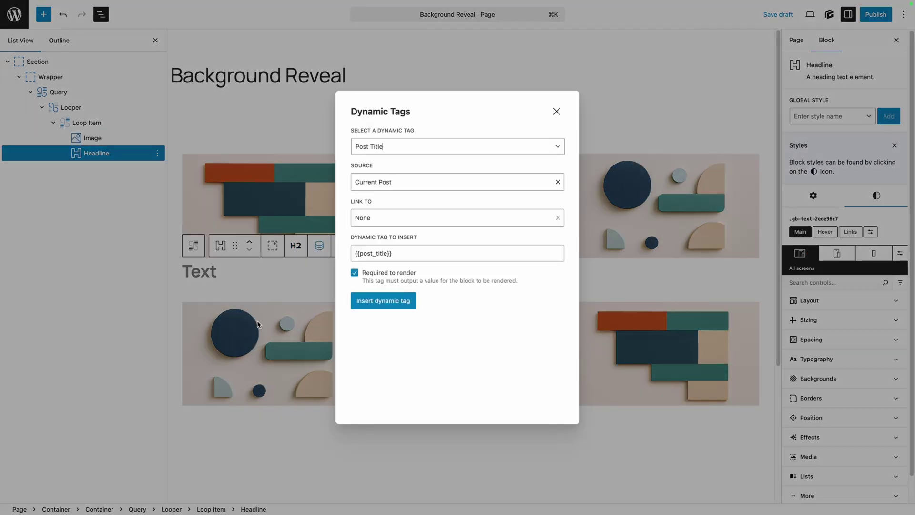
{"action": "left_click", "coordinate": [401, 301]}
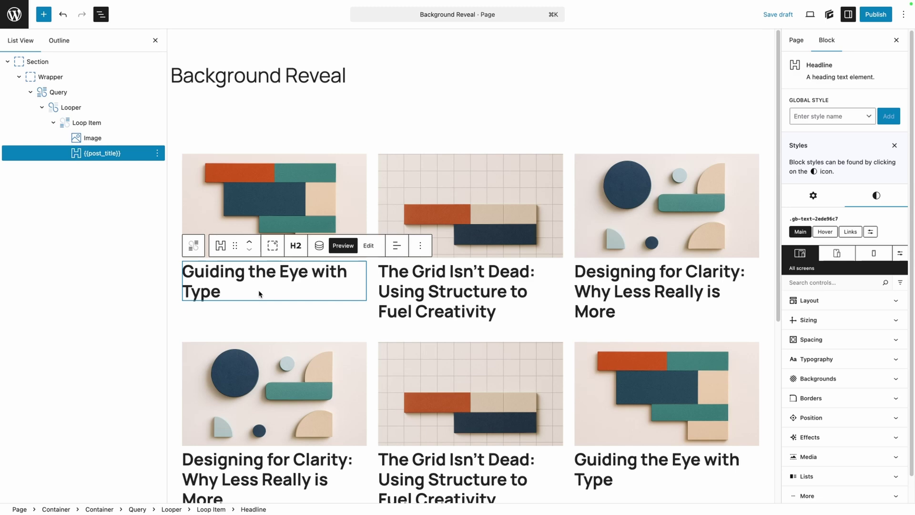
Add a Text block below the post title headline.
{"action": "key", "text": "Return"}
{"action": "type", "text": "/"}
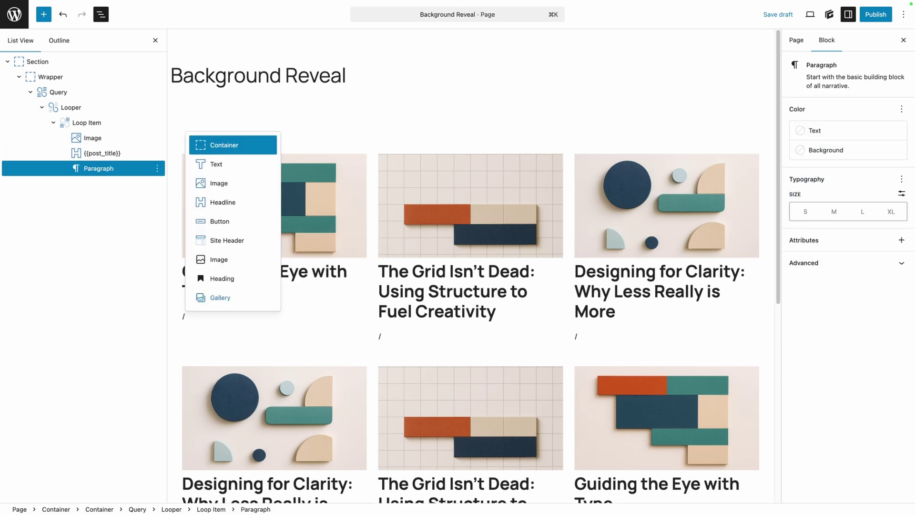
{"action": "left_click", "coordinate": [226, 170]}
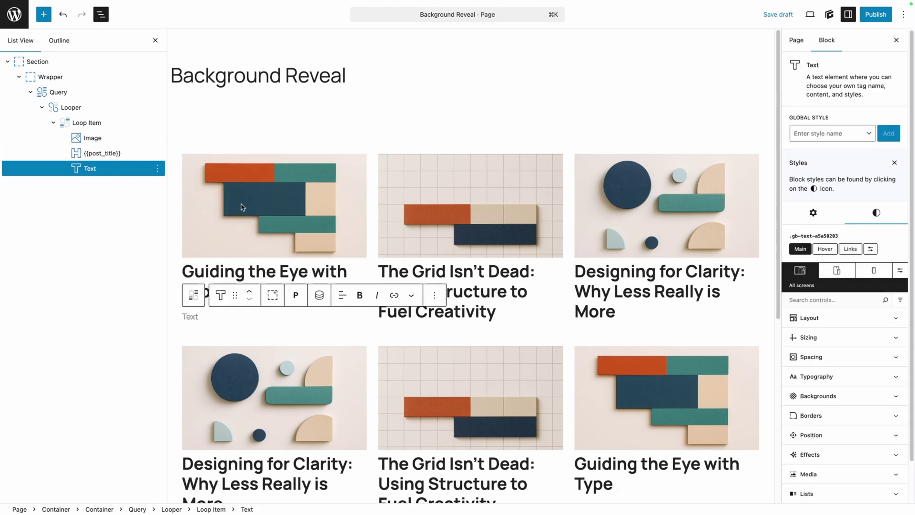
Fill the new text block with the Post Date dynamic tag and deselect it.
{"action": "left_click", "coordinate": [320, 295]}
{"action": "left_click", "coordinate": [404, 148]}
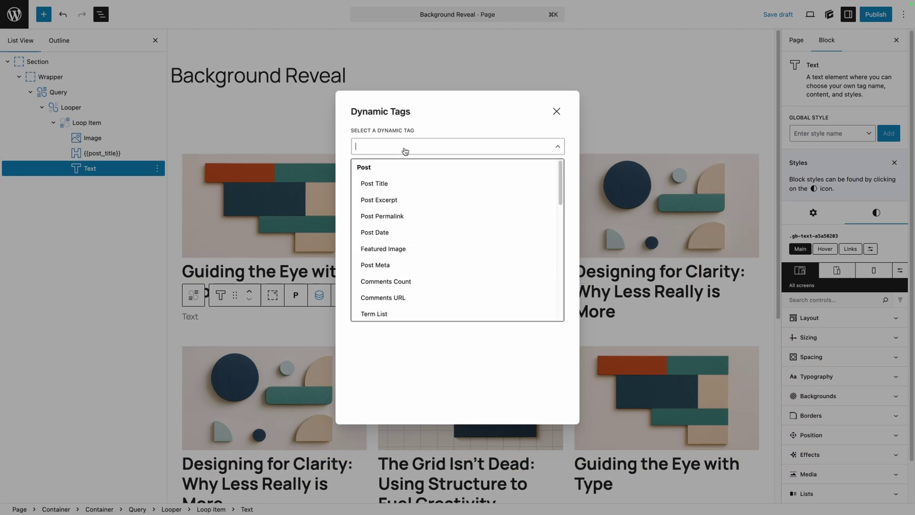
{"action": "left_click", "coordinate": [376, 233]}
{"action": "left_click", "coordinate": [394, 387]}
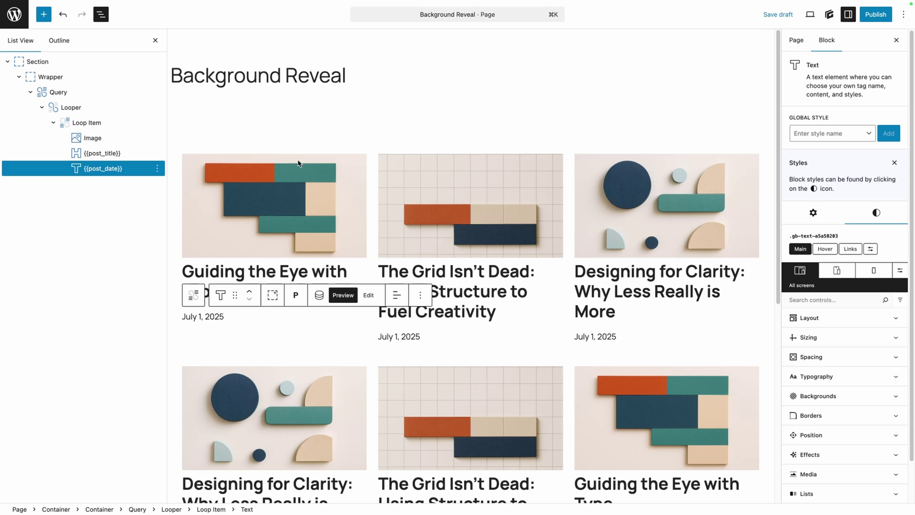
{"action": "left_click", "coordinate": [357, 70]}
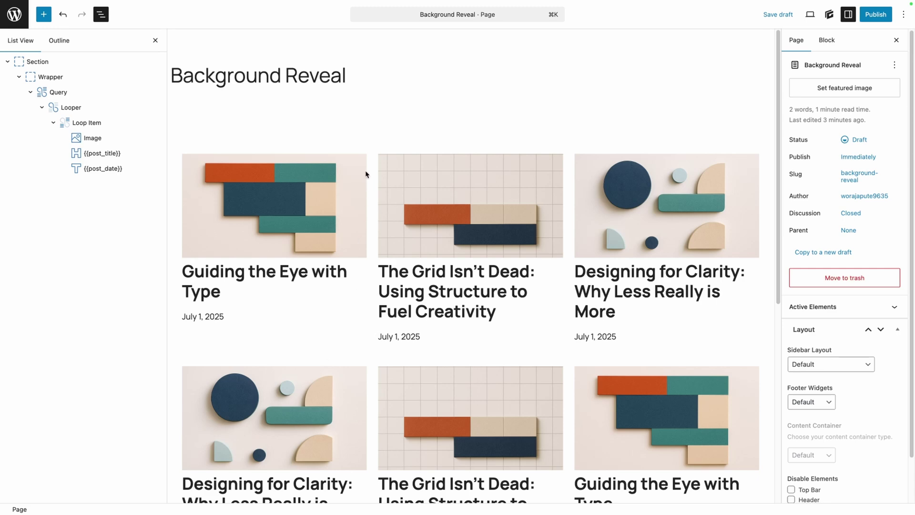
Create a global style named blog-card on the Loop Item and open that style for editing.
{"action": "left_click", "coordinate": [89, 123]}
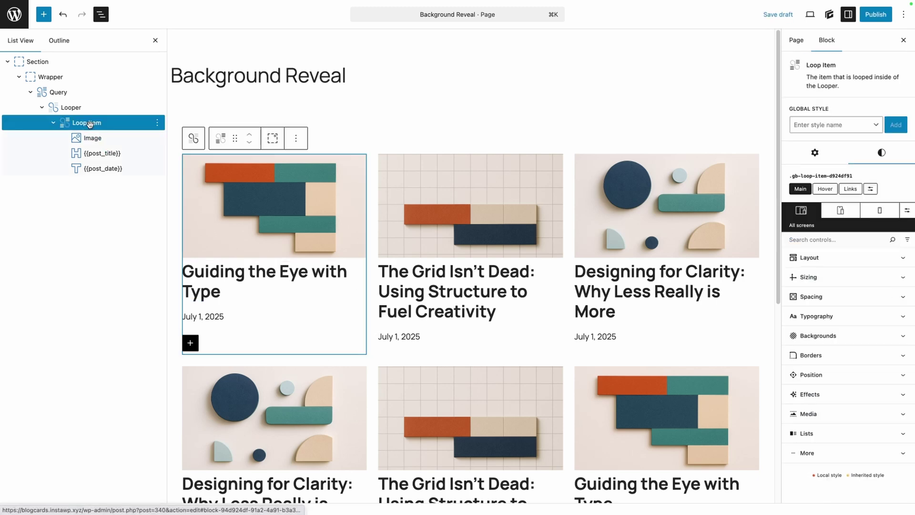
{"action": "left_click", "coordinate": [824, 127]}
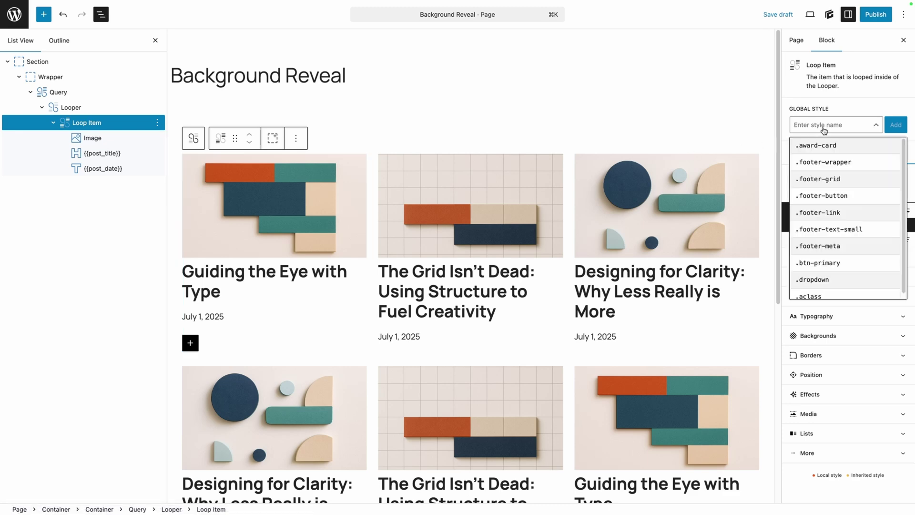
{"action": "type", "text": "blog-card"}
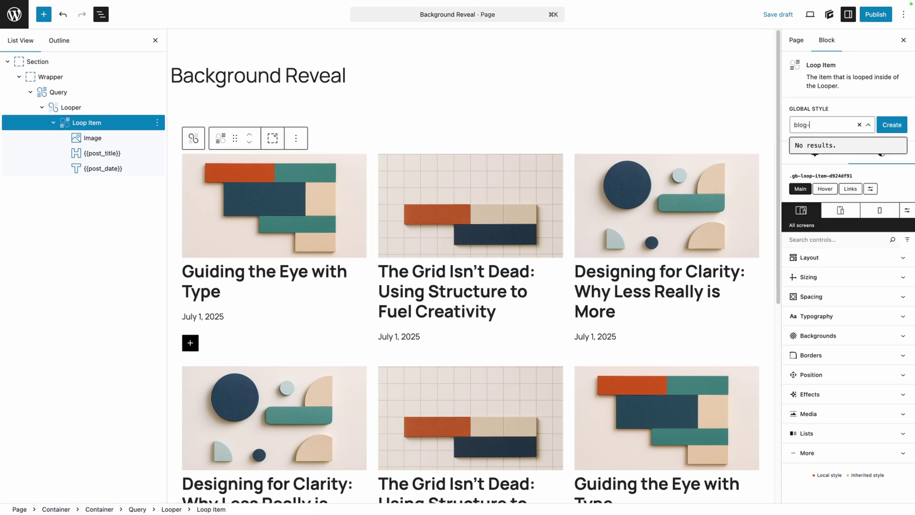
{"action": "left_click", "coordinate": [892, 124]}
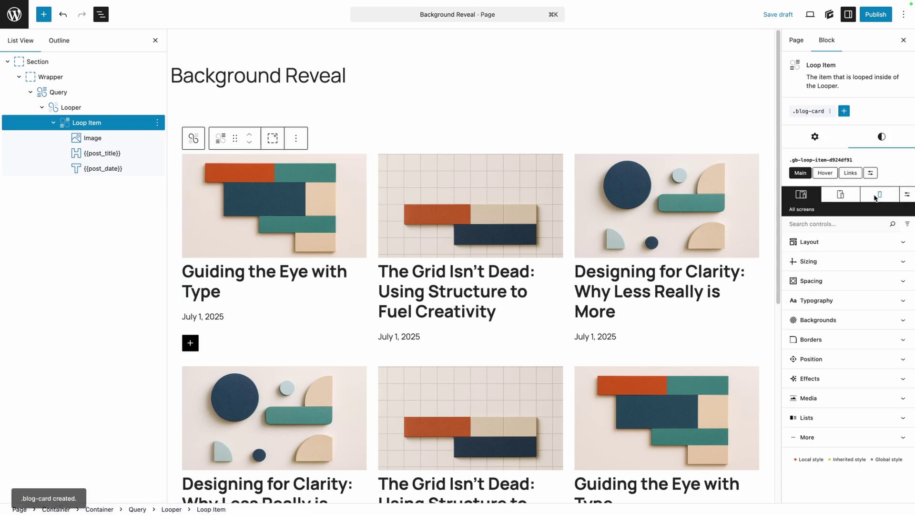
{"action": "left_click", "coordinate": [813, 181]}
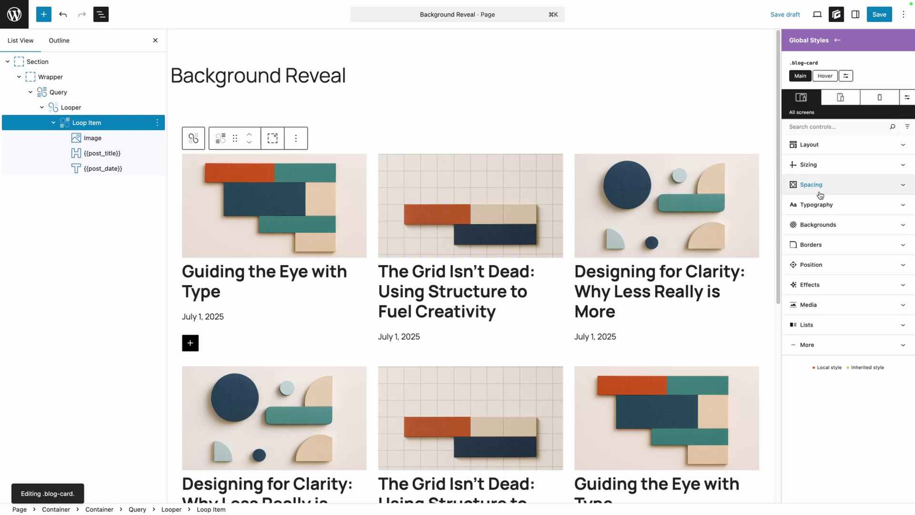
Set the blog-card style's padding to 32 px on all sides.
{"action": "left_click", "coordinate": [818, 185]}
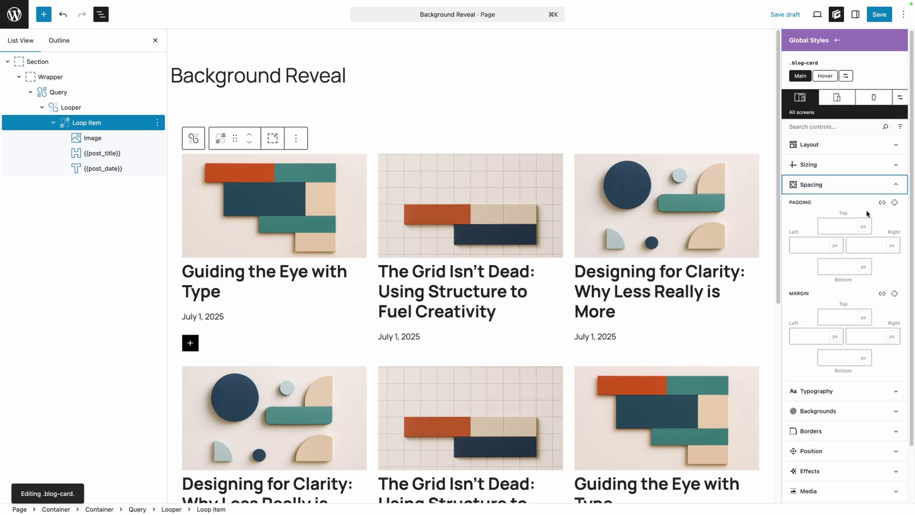
{"action": "left_click", "coordinate": [882, 202]}
{"action": "left_click", "coordinate": [842, 219]}
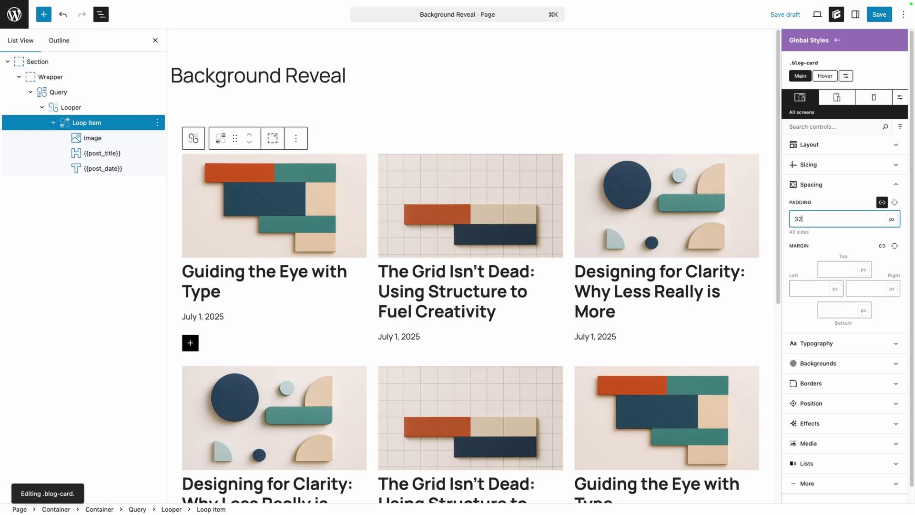
{"action": "type", "text": "32"}
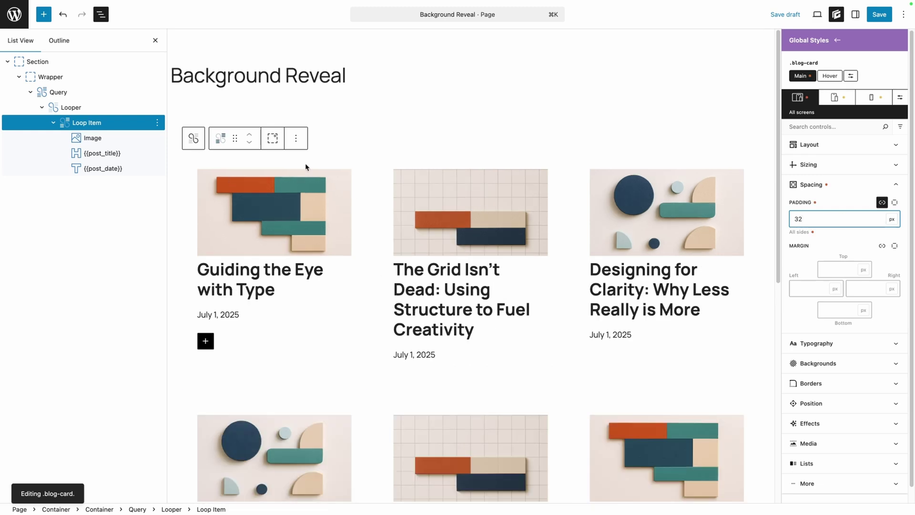
{"action": "left_click", "coordinate": [248, 156]}
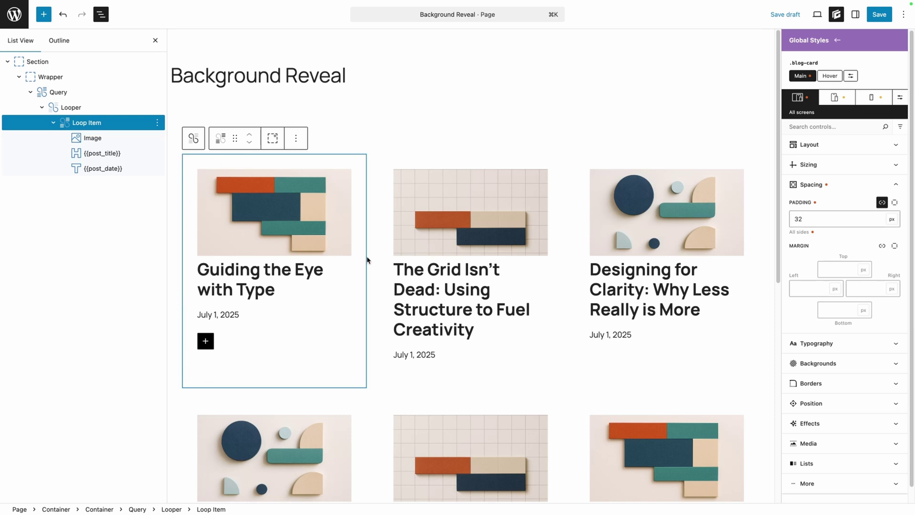
Set the blog-card style's border radius to 16 px on all corners.
{"action": "left_click", "coordinate": [811, 383]}
{"action": "left_click", "coordinate": [829, 351]}
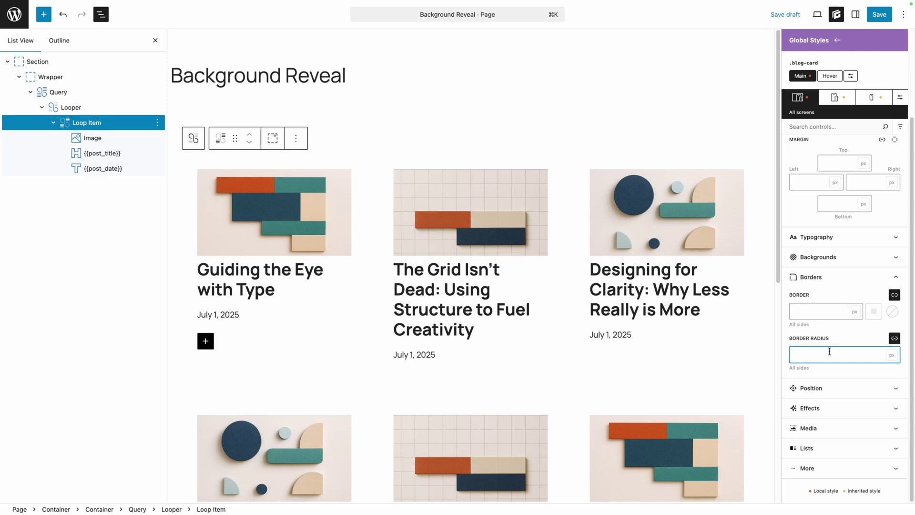
{"action": "type", "text": "16"}
Set both the horizontal and vertical overflow of the blog-card style to clip.
{"action": "left_click", "coordinate": [828, 389]}
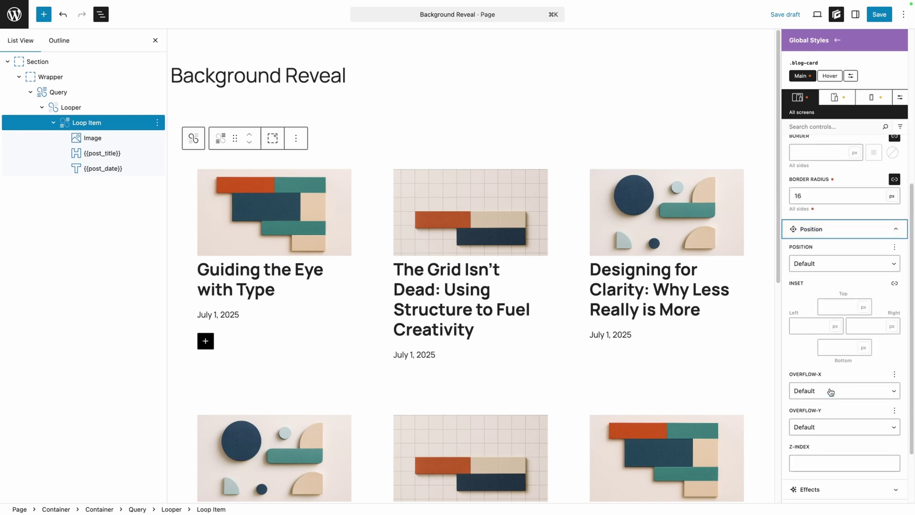
{"action": "left_click", "coordinate": [830, 392]}
{"action": "left_click", "coordinate": [823, 423]}
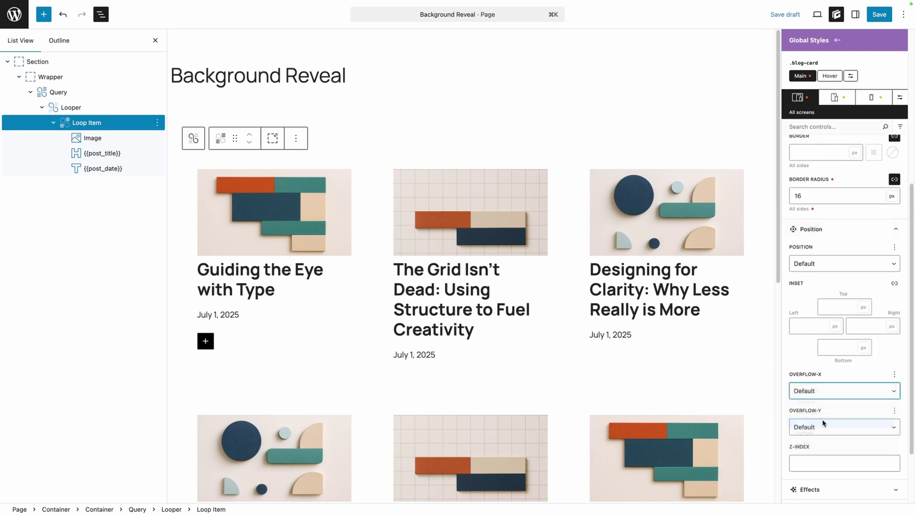
{"action": "left_click", "coordinate": [825, 426]}
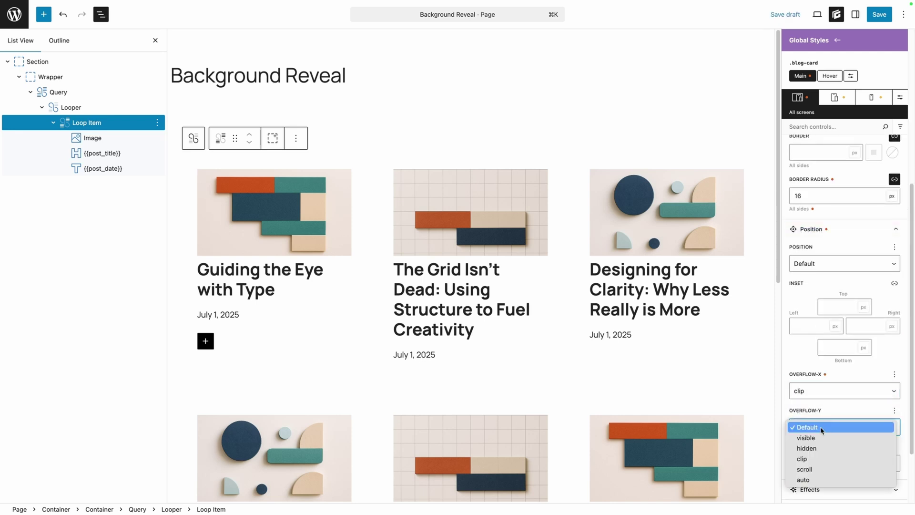
{"action": "left_click", "coordinate": [826, 460]}
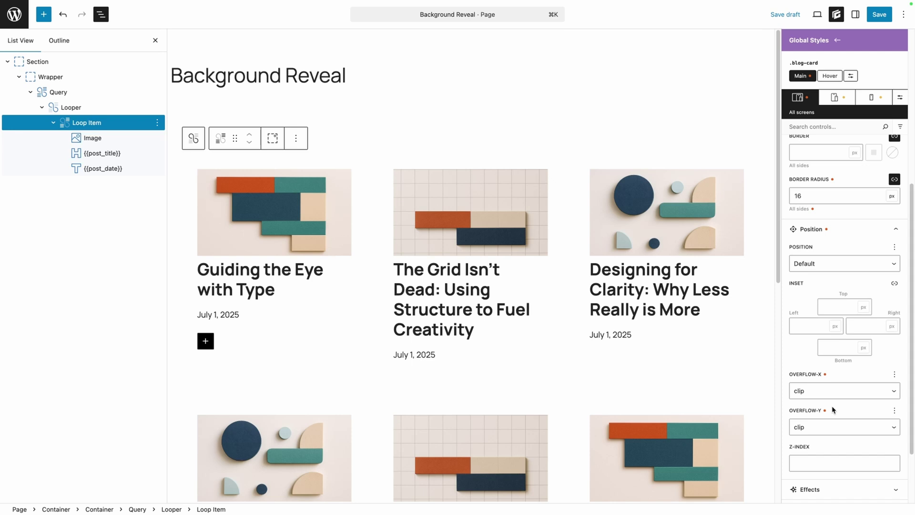
Create a new Before pseudo-element selector for the blog-card style.
{"action": "scroll", "coordinate": [834, 409], "scroll_direction": "up", "scroll_amount": 5}
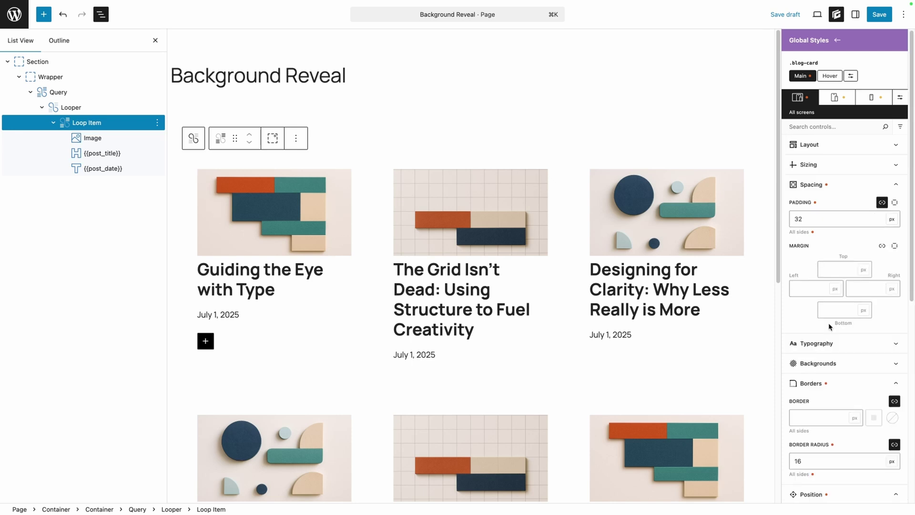
{"action": "left_click", "coordinate": [852, 76]}
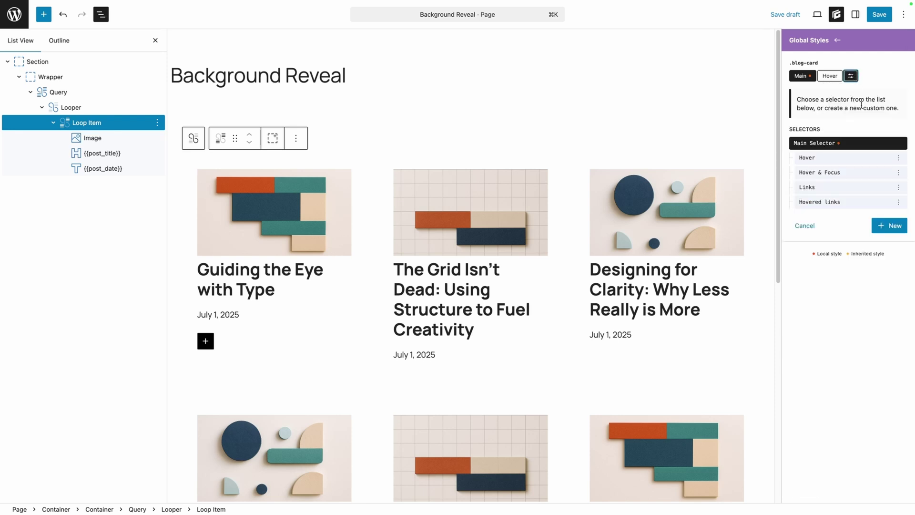
{"action": "left_click", "coordinate": [886, 226]}
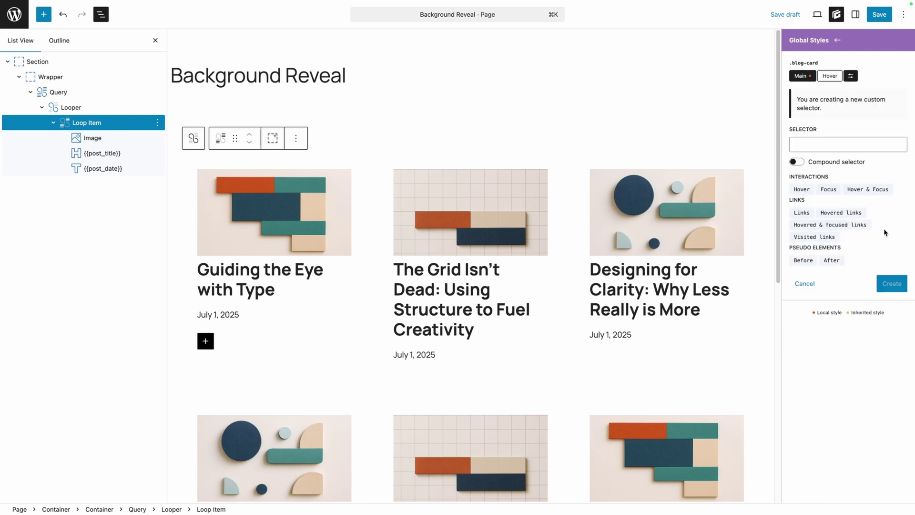
{"action": "left_click", "coordinate": [803, 261]}
{"action": "left_click", "coordinate": [887, 284]}
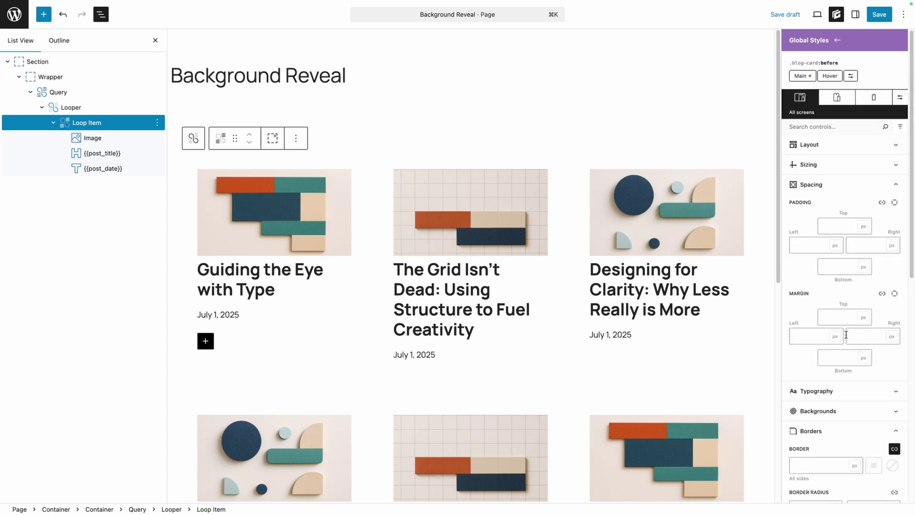
Give the blog-card Before pseudo-element an empty content value of ''.
{"action": "scroll", "coordinate": [848, 354], "scroll_direction": "down", "scroll_amount": 10}
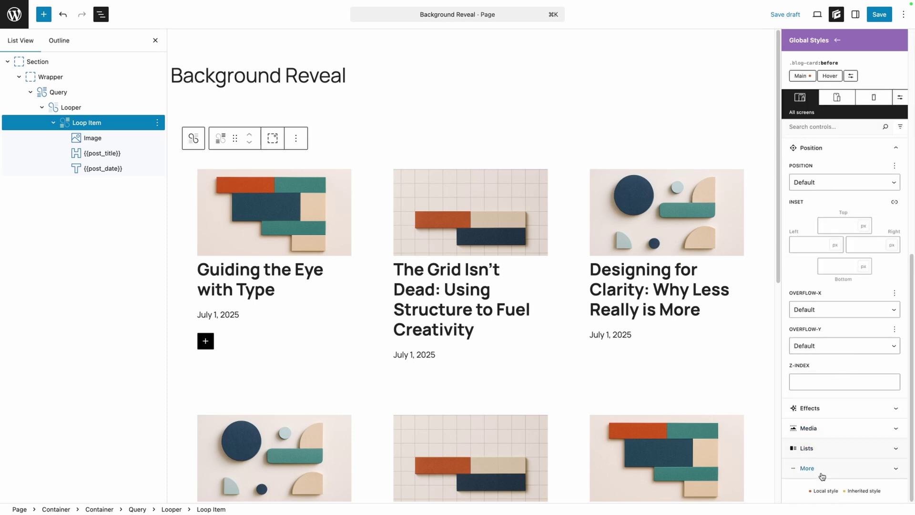
{"action": "left_click", "coordinate": [838, 468]}
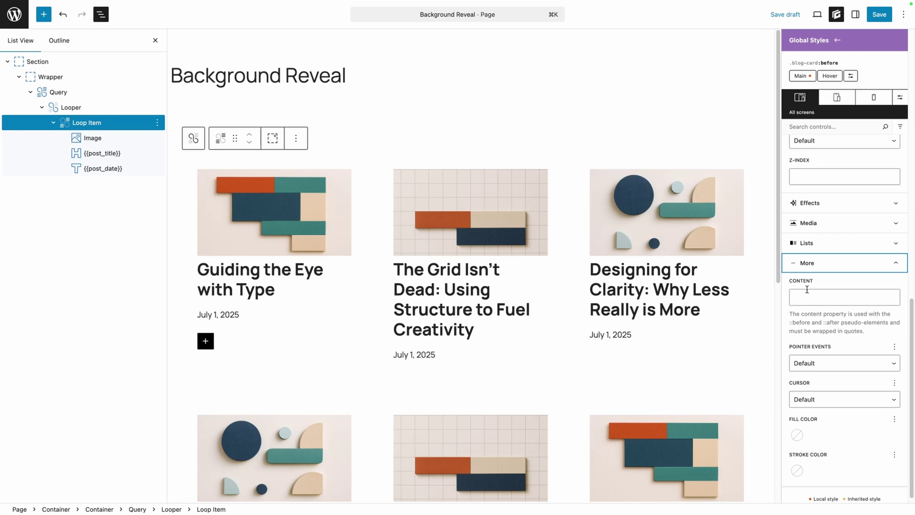
{"action": "left_click", "coordinate": [818, 296]}
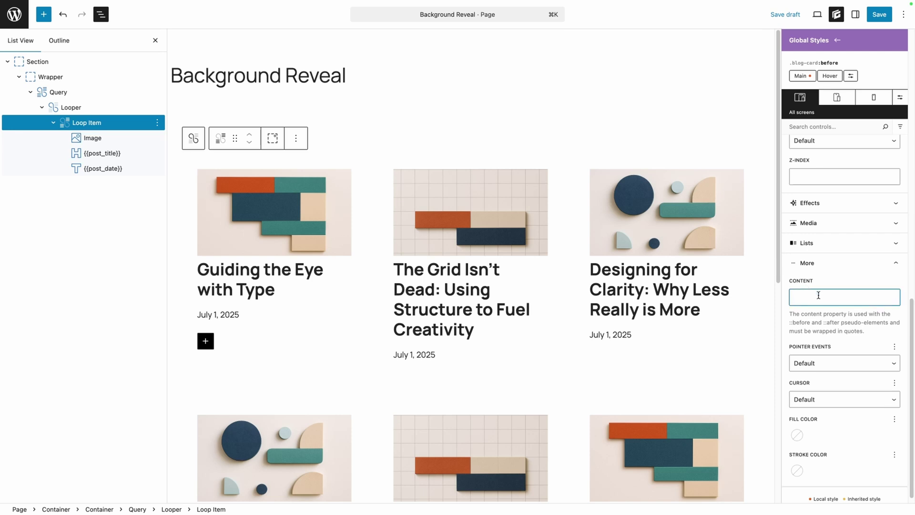
{"action": "type", "text": "''"}
Set the Before pseudo-element's width and height to 100%.
{"action": "scroll", "coordinate": [821, 290], "scroll_direction": "up", "scroll_amount": 10}
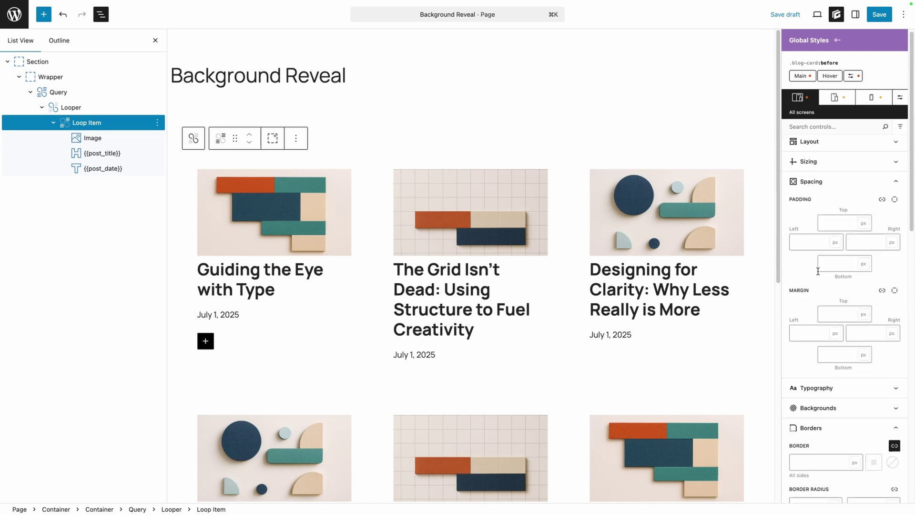
{"action": "left_click", "coordinate": [809, 163]}
{"action": "left_click", "coordinate": [809, 199]}
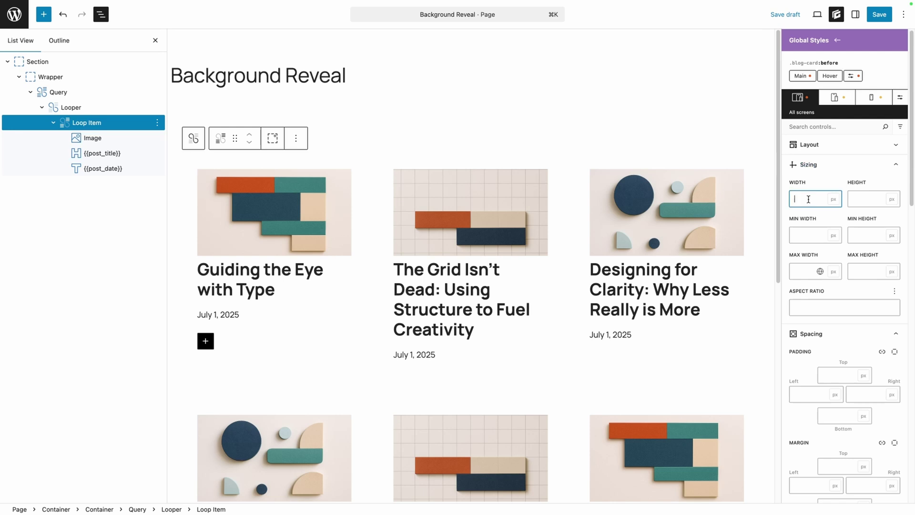
{"action": "type", "text": "100"}
{"action": "left_click", "coordinate": [862, 199]}
{"action": "type", "text": "100"}
Give the Before pseudo-element a light blue background color, lightened from the blue accent swatch.
{"action": "scroll", "coordinate": [863, 257], "scroll_direction": "down", "scroll_amount": 5}
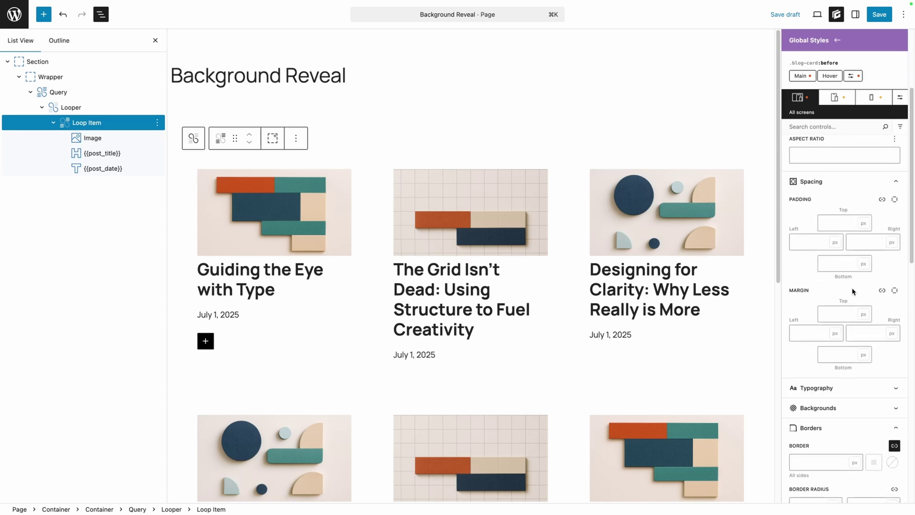
{"action": "left_click", "coordinate": [806, 410]}
{"action": "scroll", "coordinate": [840, 395], "scroll_direction": "down", "scroll_amount": 6}
{"action": "left_click", "coordinate": [796, 288]}
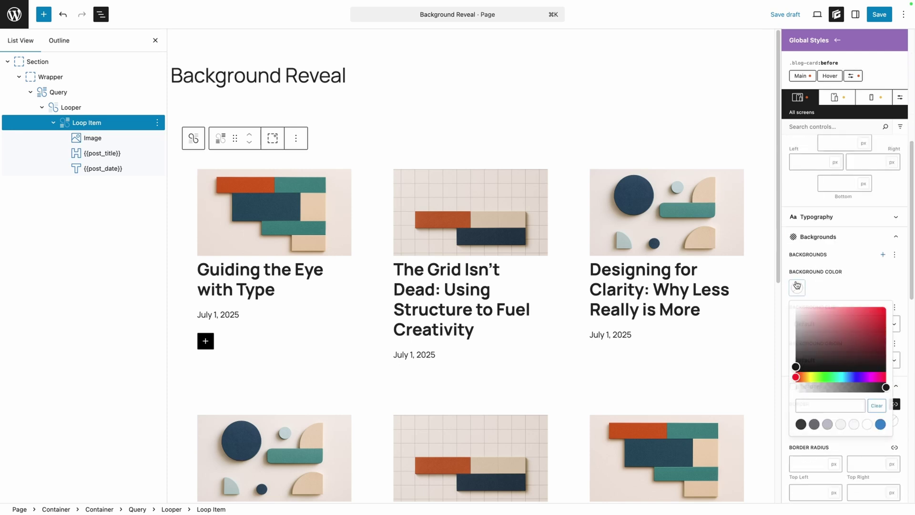
{"action": "left_click", "coordinate": [892, 440]}
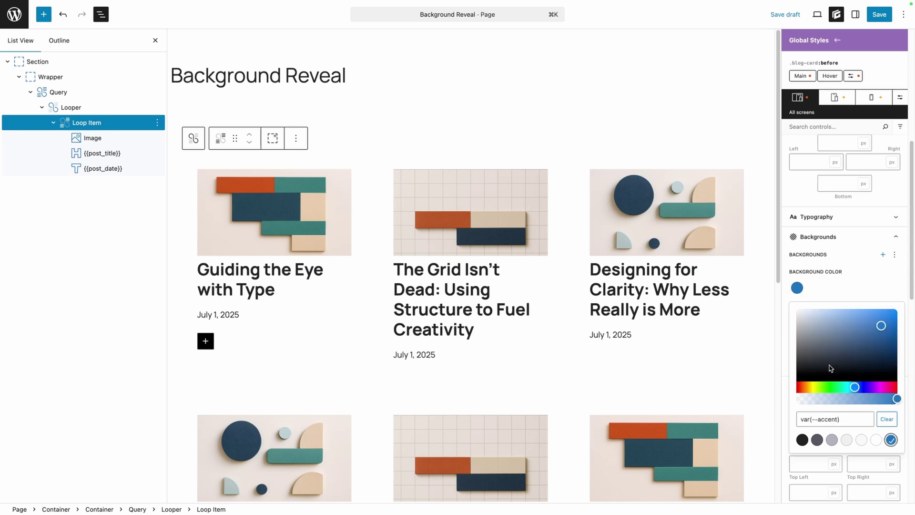
{"action": "left_click_drag", "start_coordinate": [875, 326], "coordinate": [823, 311]}
{"action": "left_click", "coordinate": [833, 292]}
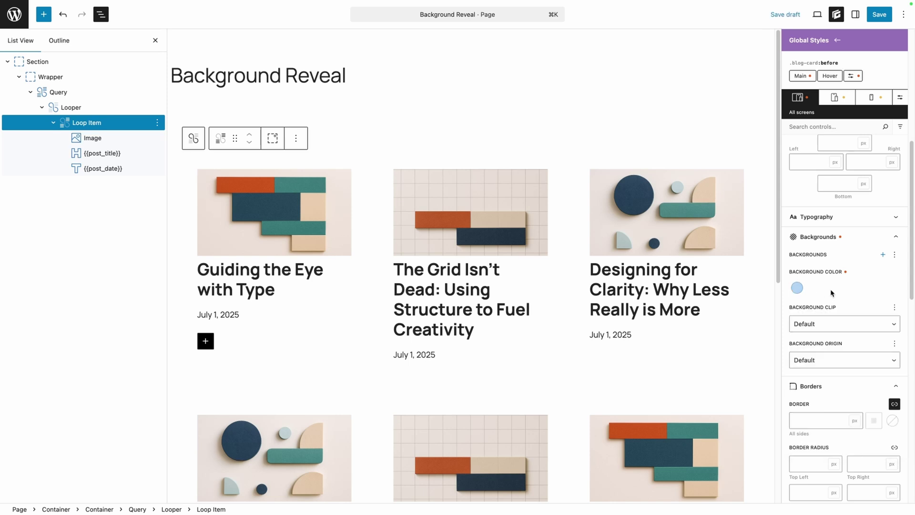
Position the Before pseudo-element absolutely with top, right and bottom insets of 0 px.
{"action": "scroll", "coordinate": [833, 296], "scroll_direction": "down", "scroll_amount": 3}
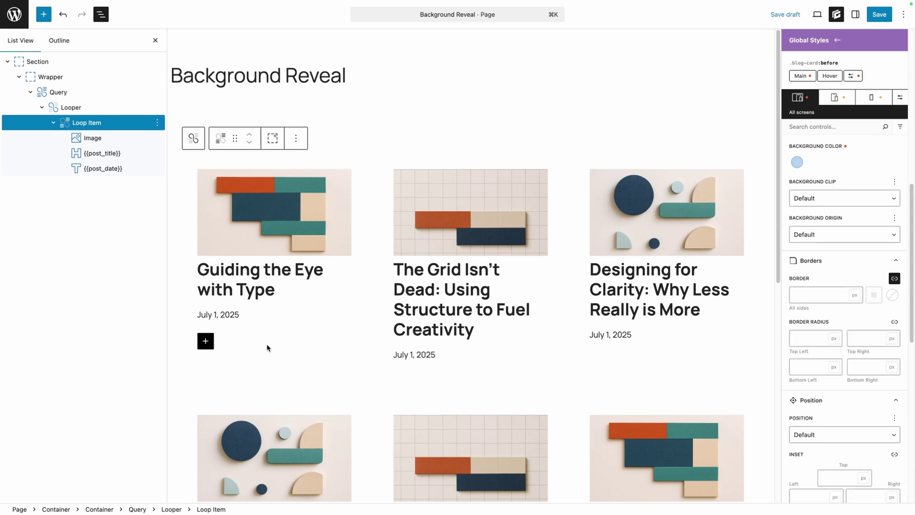
{"action": "scroll", "coordinate": [848, 365], "scroll_direction": "down", "scroll_amount": 4}
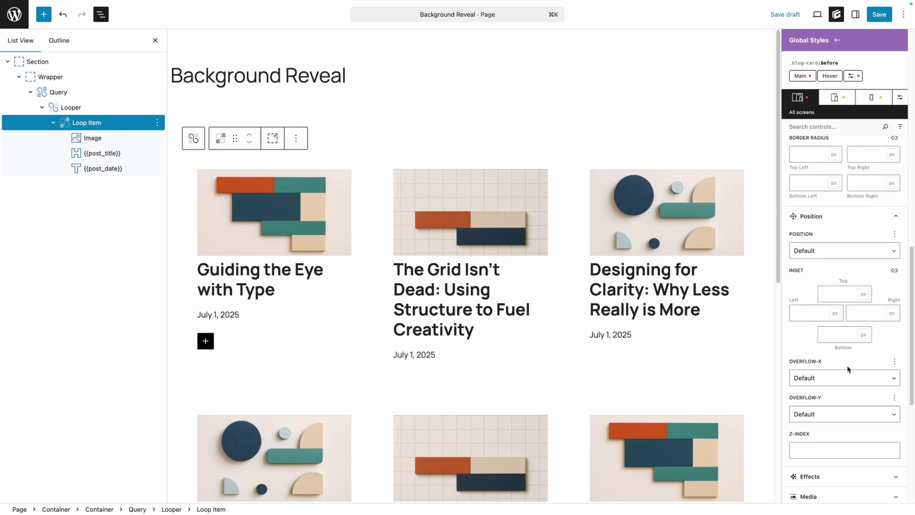
{"action": "left_click", "coordinate": [818, 252]}
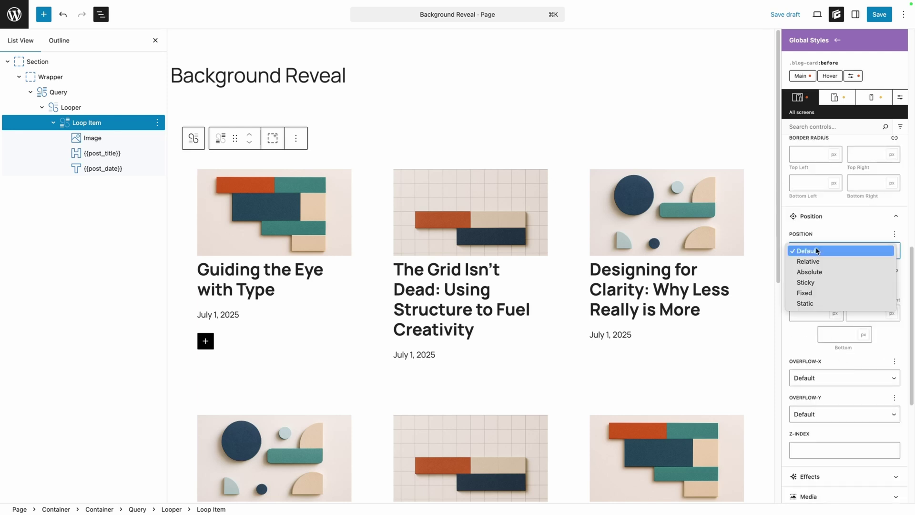
{"action": "left_click", "coordinate": [822, 276]}
{"action": "left_click", "coordinate": [840, 296]}
{"action": "type", "text": "0"}
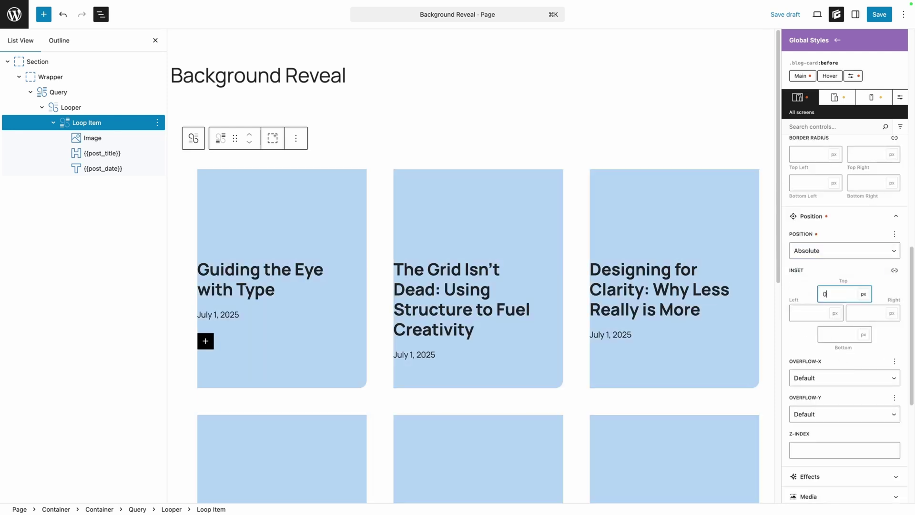
{"action": "left_click", "coordinate": [867, 315]}
{"action": "type", "text": "0"}
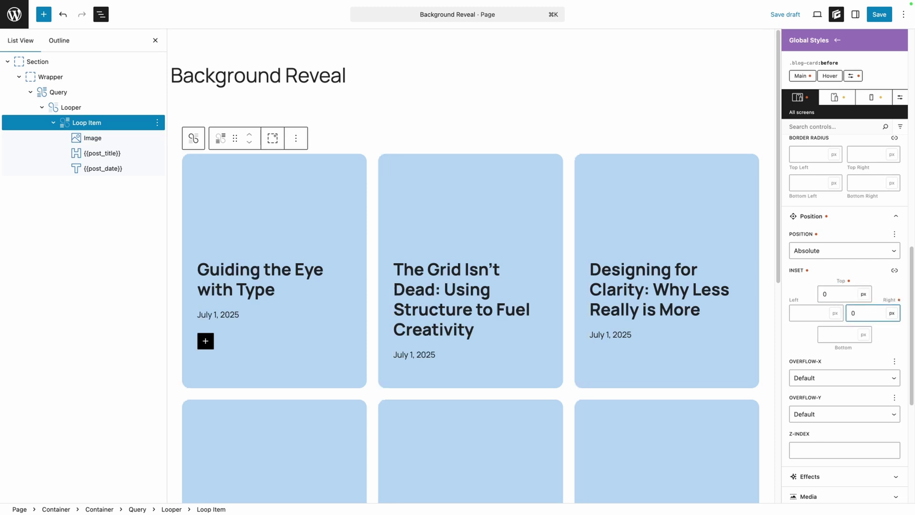
{"action": "left_click", "coordinate": [844, 333]}
{"action": "type", "text": "0"}
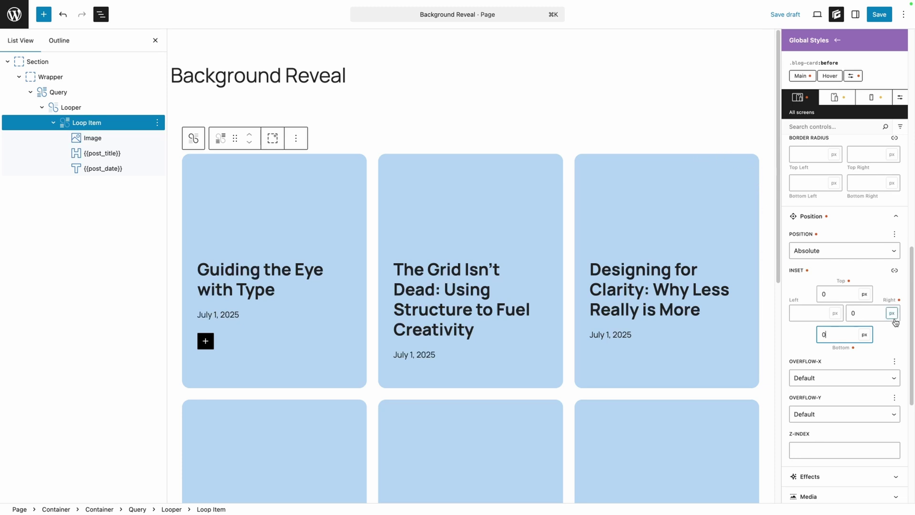
{"action": "scroll", "coordinate": [875, 313], "scroll_direction": "up", "scroll_amount": 10}
{"action": "scroll", "coordinate": [876, 314], "scroll_direction": "up", "scroll_amount": 4}
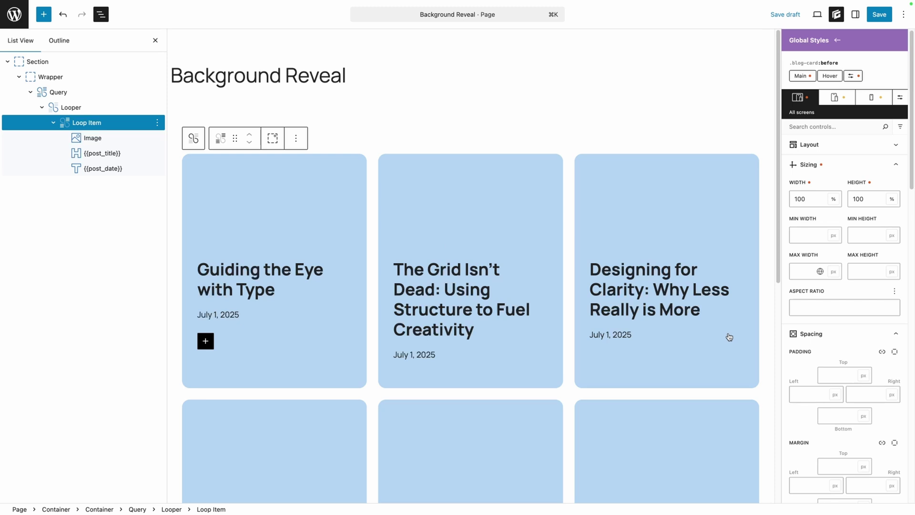
Set the card image block's position to Relative with a z-index of 2.
{"action": "left_click", "coordinate": [117, 143]}
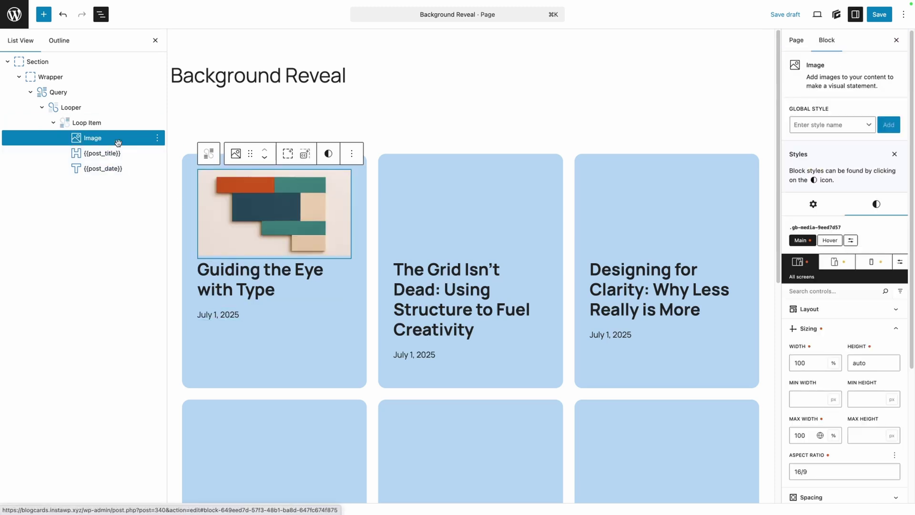
{"action": "scroll", "coordinate": [853, 352], "scroll_direction": "down", "scroll_amount": 5}
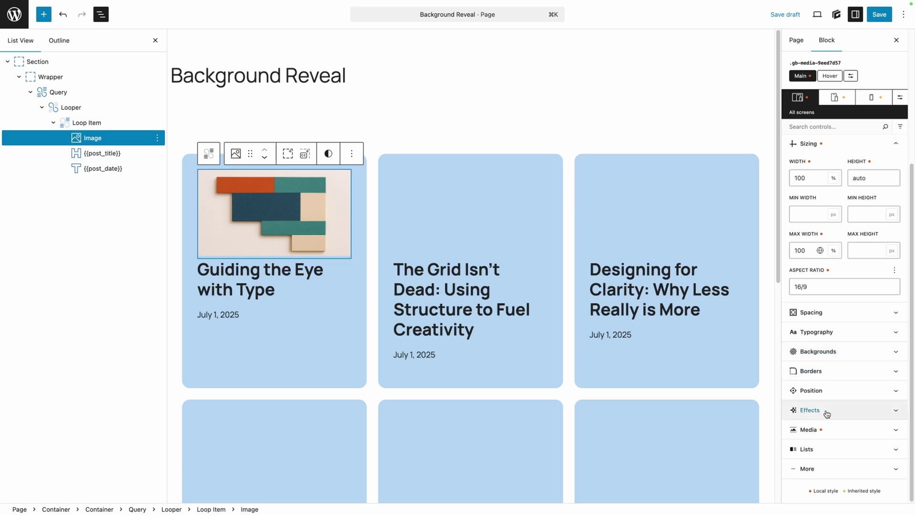
{"action": "left_click", "coordinate": [824, 395]}
{"action": "left_click", "coordinate": [818, 438]}
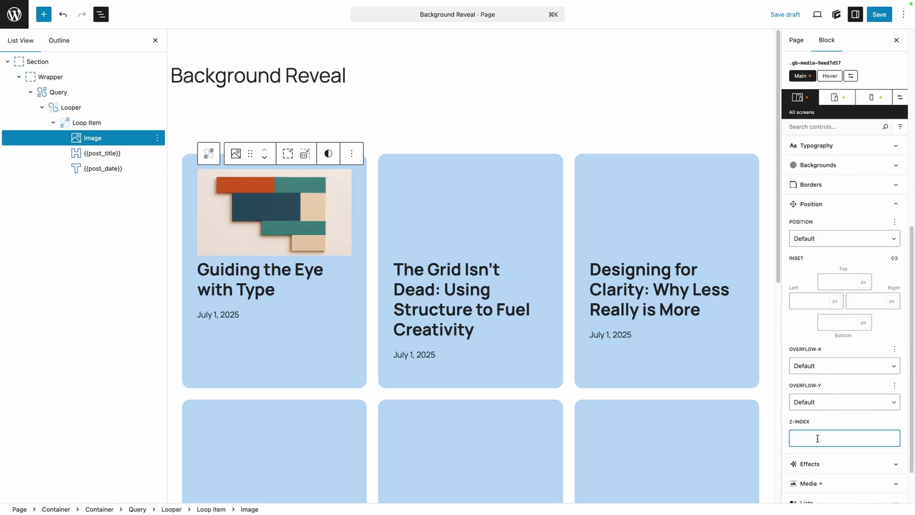
{"action": "type", "text": "2"}
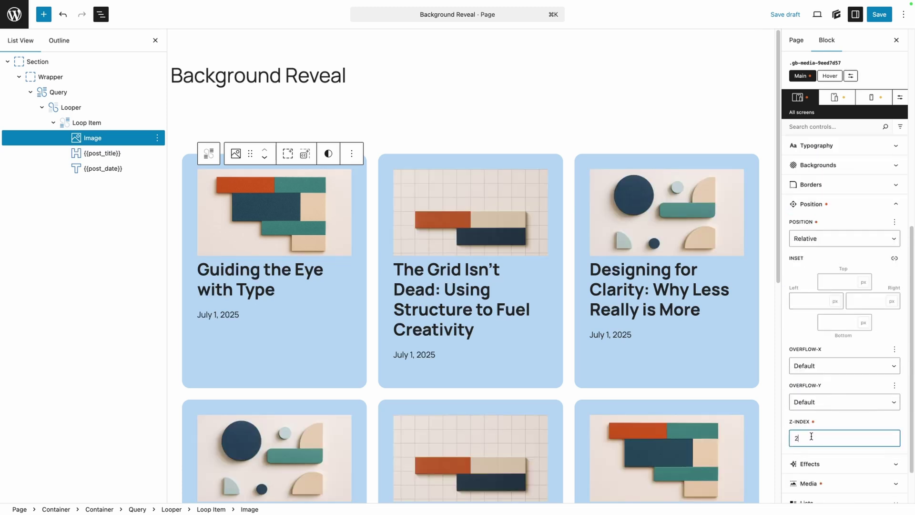
Set the post title block's z-index to 2 in its position styles.
{"action": "left_click", "coordinate": [109, 153]}
{"action": "scroll", "coordinate": [892, 427], "scroll_direction": "down", "scroll_amount": 1}
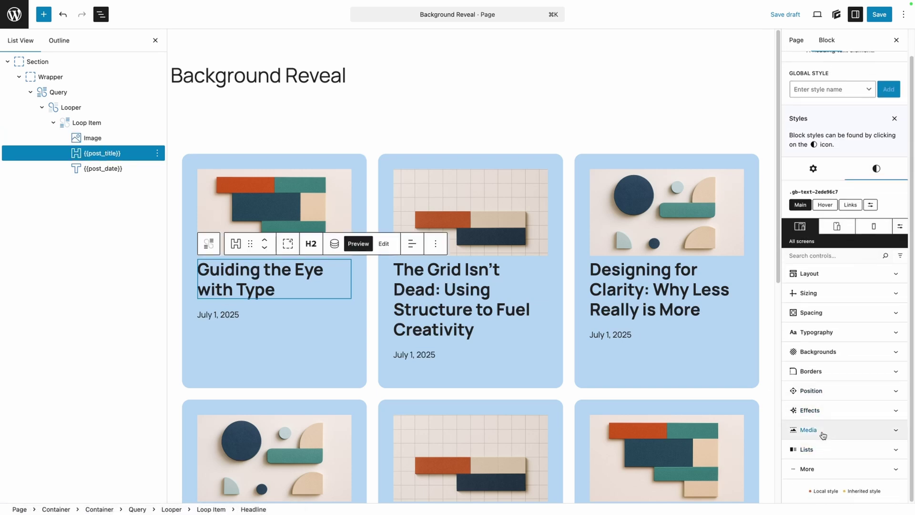
{"action": "left_click", "coordinate": [823, 392]}
{"action": "scroll", "coordinate": [829, 431], "scroll_direction": "down", "scroll_amount": 5}
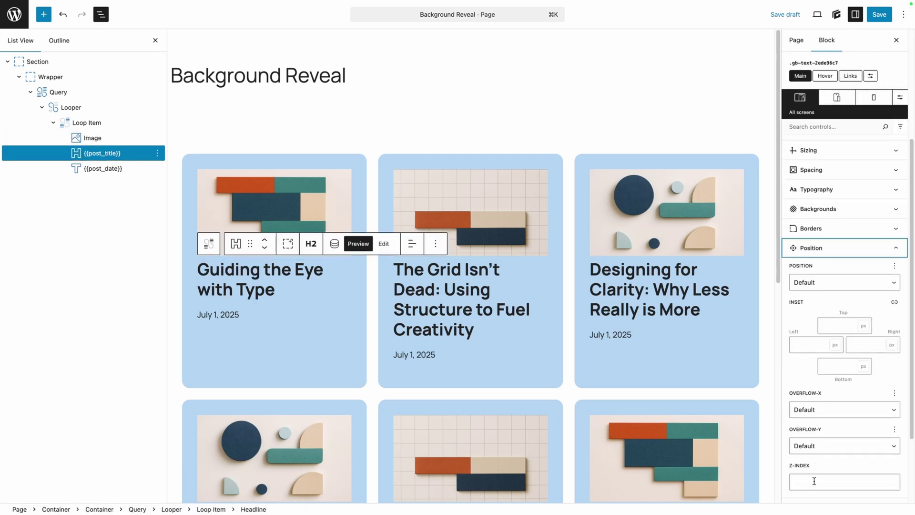
{"action": "left_click", "coordinate": [814, 482]}
{"action": "type", "text": "2"}
Set the post date block's position to Relative with a z-index of 2.
{"action": "left_click", "coordinate": [98, 169]}
{"action": "scroll", "coordinate": [882, 436], "scroll_direction": "down", "scroll_amount": 1}
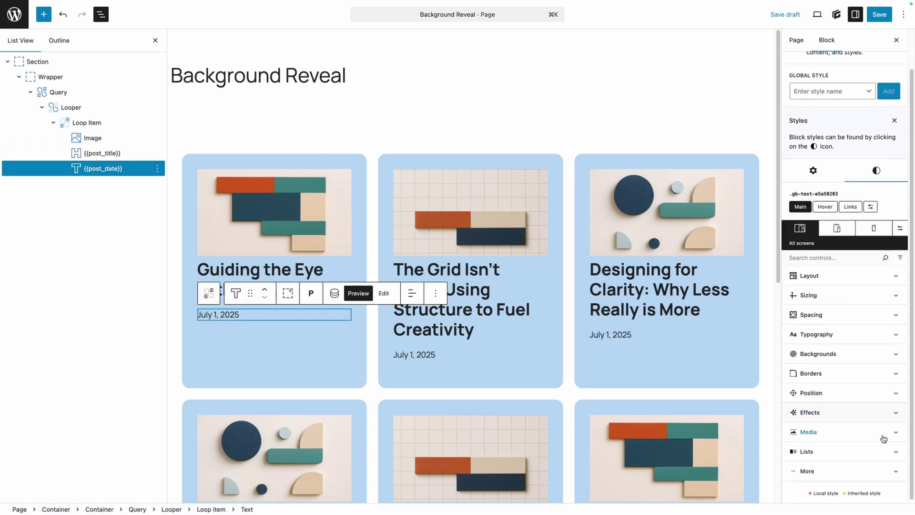
{"action": "left_click", "coordinate": [822, 398]}
{"action": "scroll", "coordinate": [819, 434], "scroll_direction": "down", "scroll_amount": 3}
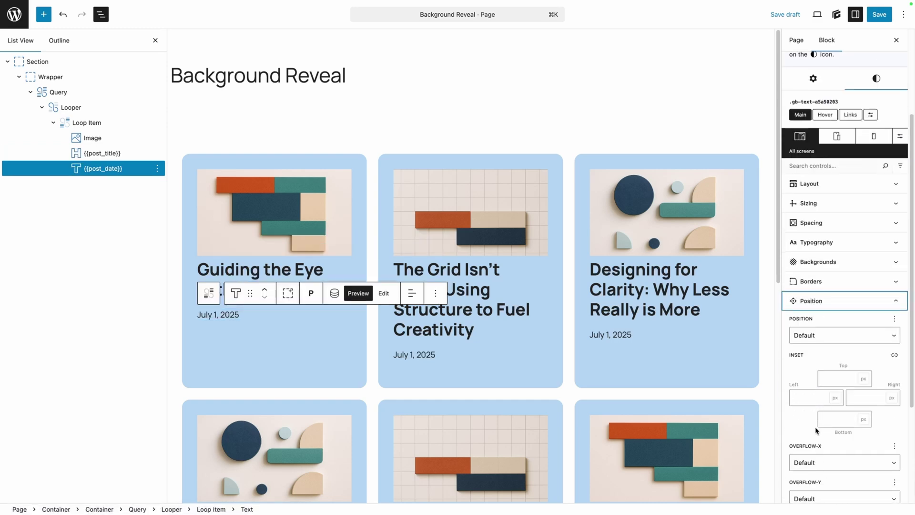
{"action": "scroll", "coordinate": [817, 419], "scroll_direction": "down", "scroll_amount": 2}
{"action": "scroll", "coordinate": [816, 418], "scroll_direction": "down", "scroll_amount": 2}
{"action": "left_click", "coordinate": [810, 396]}
{"action": "type", "text": "2"}
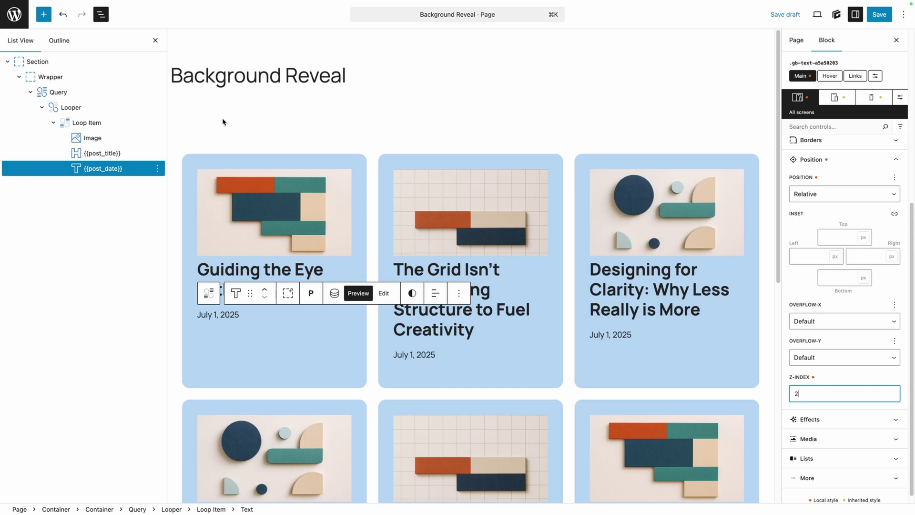
Set the width of the blog-card global style's Before pseudo-element to 0%.
{"action": "left_click", "coordinate": [111, 122]}
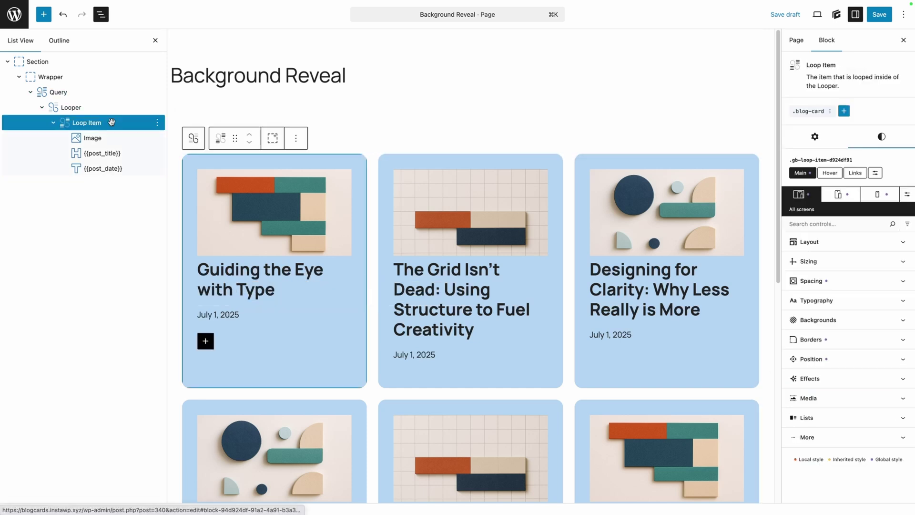
{"action": "left_click", "coordinate": [814, 112]}
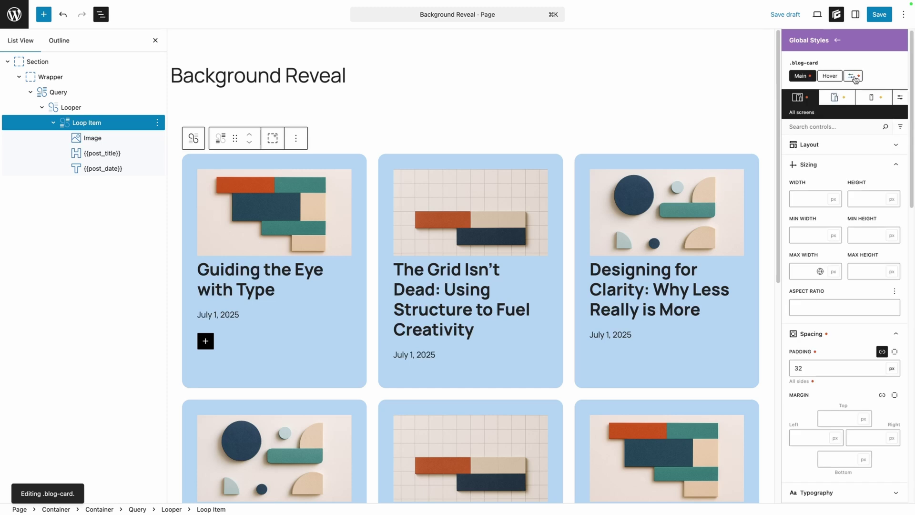
{"action": "left_click", "coordinate": [854, 76]}
{"action": "left_click", "coordinate": [811, 216]}
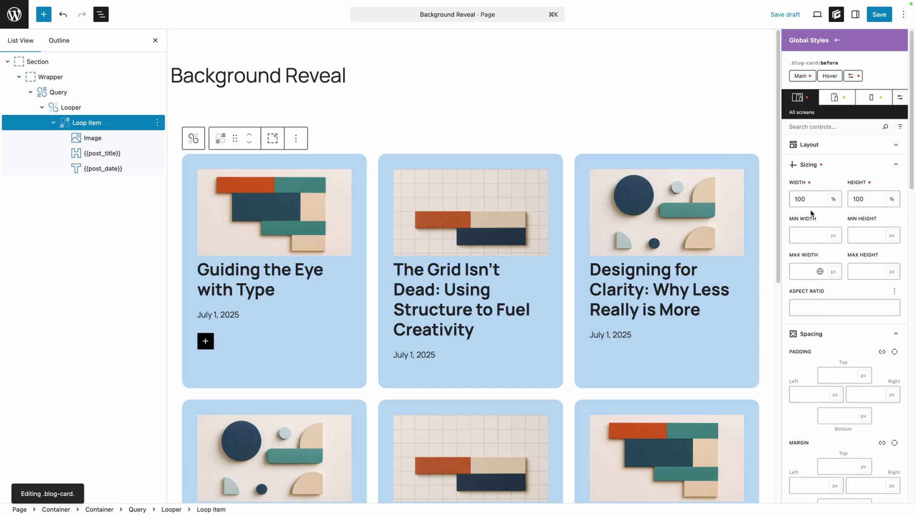
{"action": "double_click", "coordinate": [804, 199]}
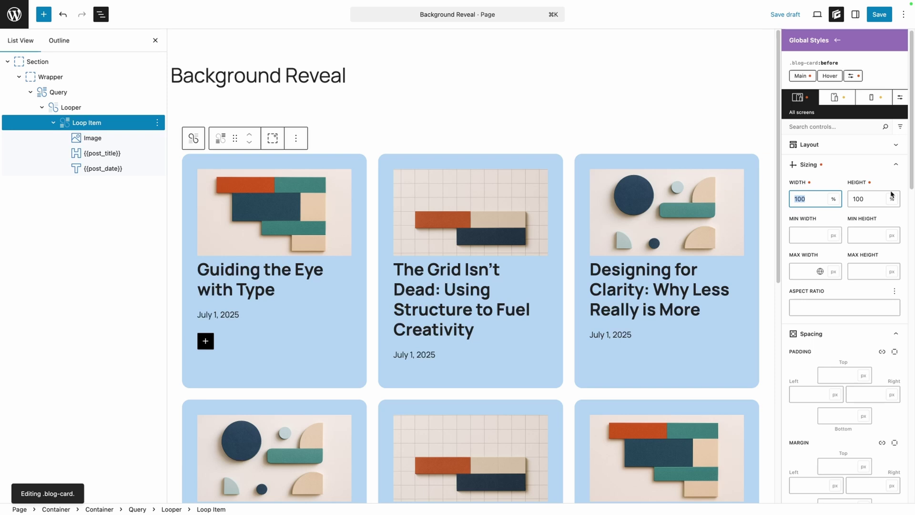
{"action": "type", "text": "0"}
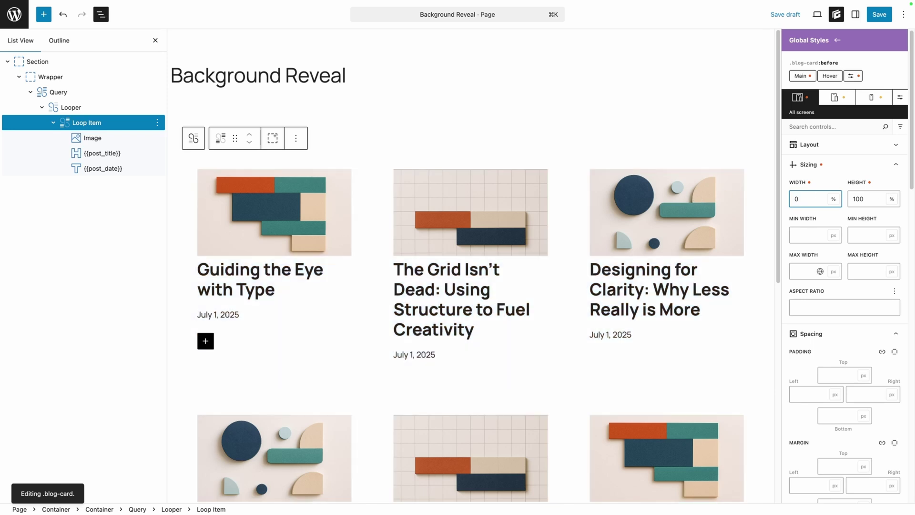
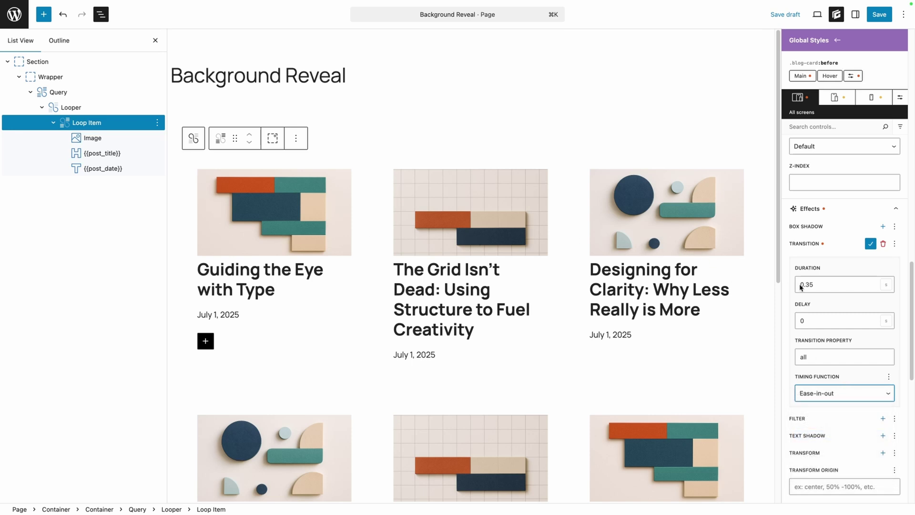
Create a compound selector "&:is(:hover, :focus)::before" for the blog-card global style.
{"action": "scroll", "coordinate": [883, 293], "scroll_direction": "up", "scroll_amount": 10}
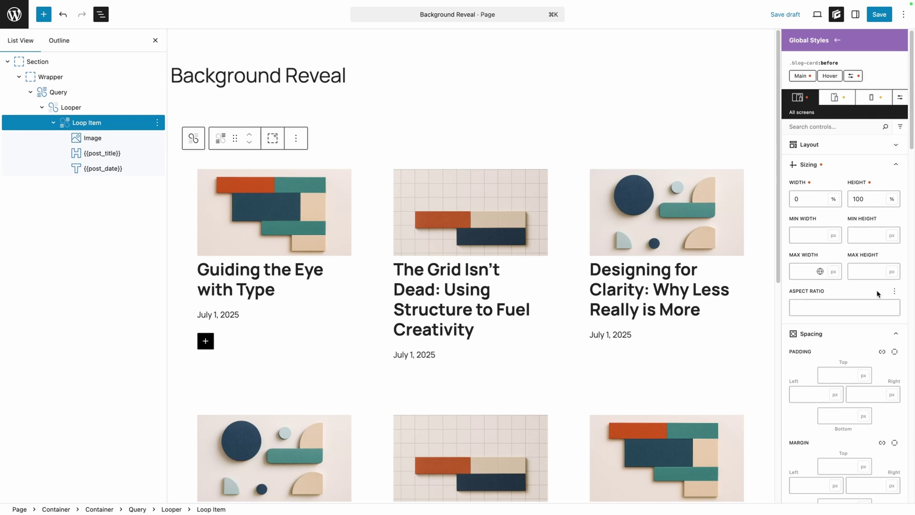
{"action": "left_click", "coordinate": [801, 76]}
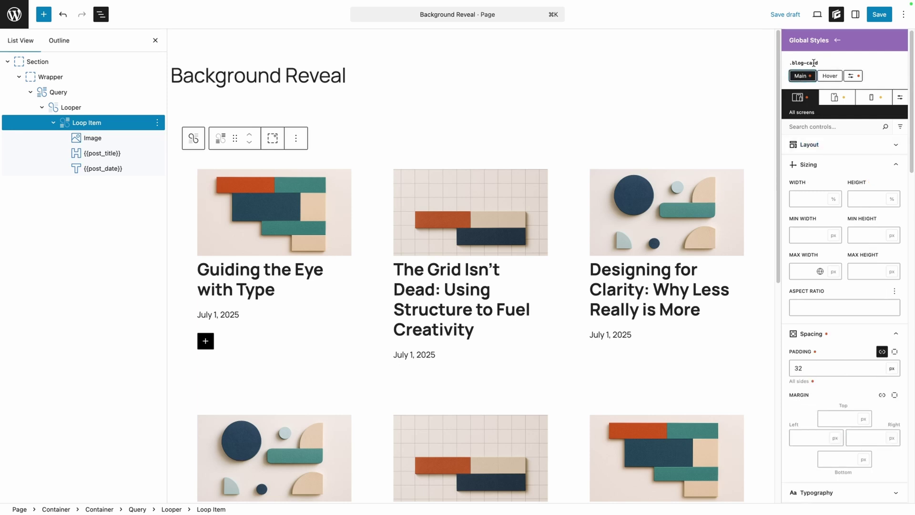
{"action": "left_click", "coordinate": [849, 79]}
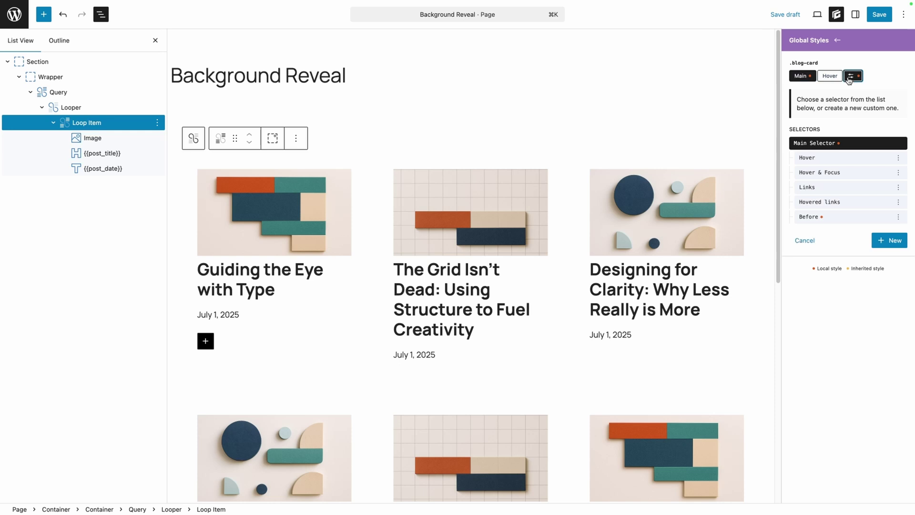
{"action": "left_click", "coordinate": [890, 242]}
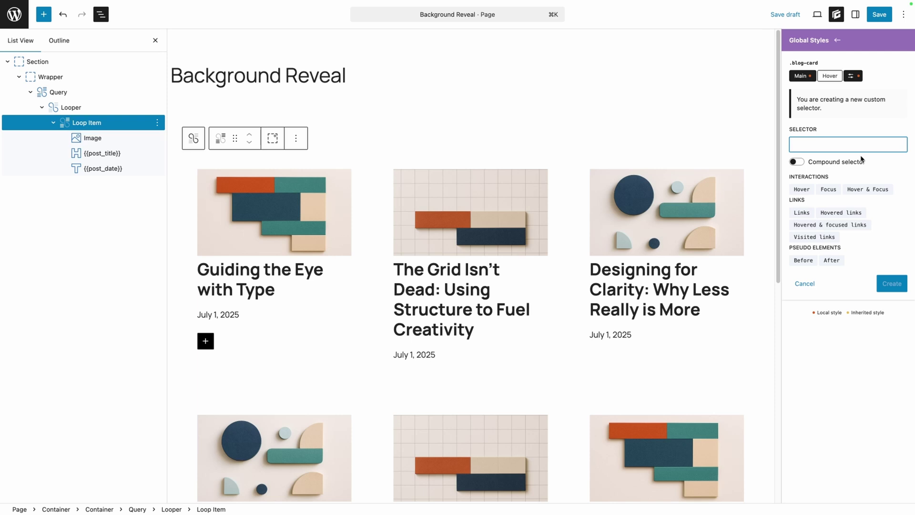
{"action": "left_click", "coordinate": [862, 161]}
{"action": "type", "text": ":is(:hover, :focus"}
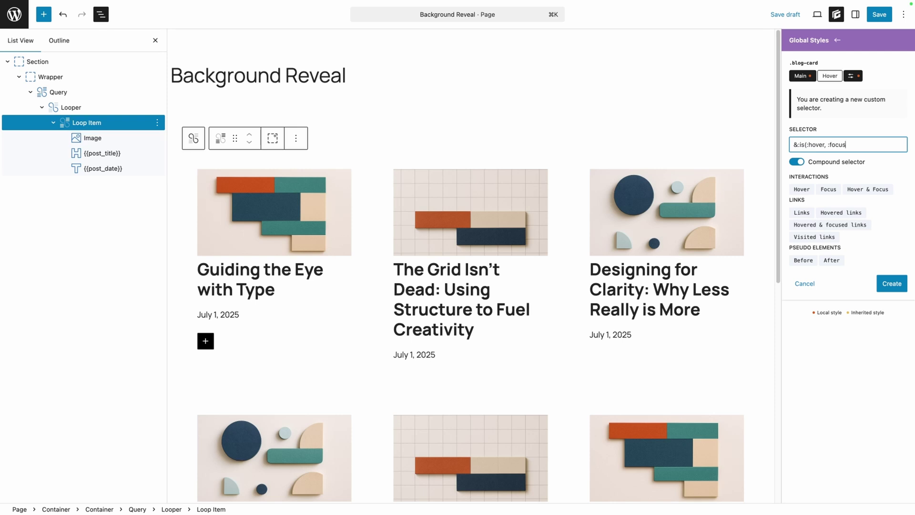
{"action": "type", "text": ")"}
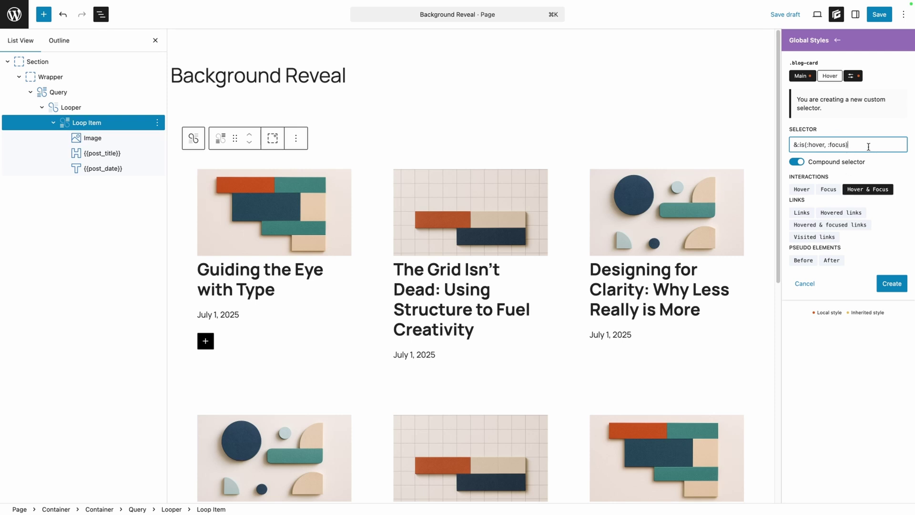
{"action": "type", "text": "::before"}
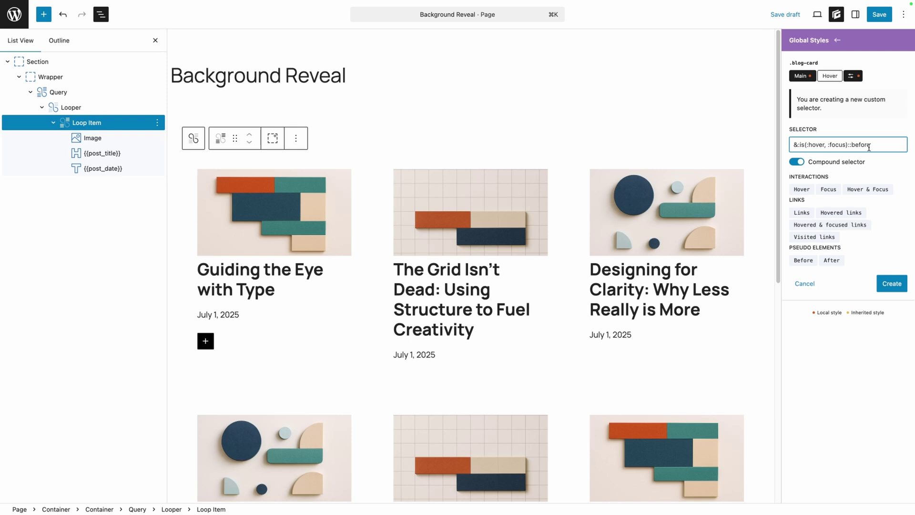
{"action": "left_click", "coordinate": [886, 284]}
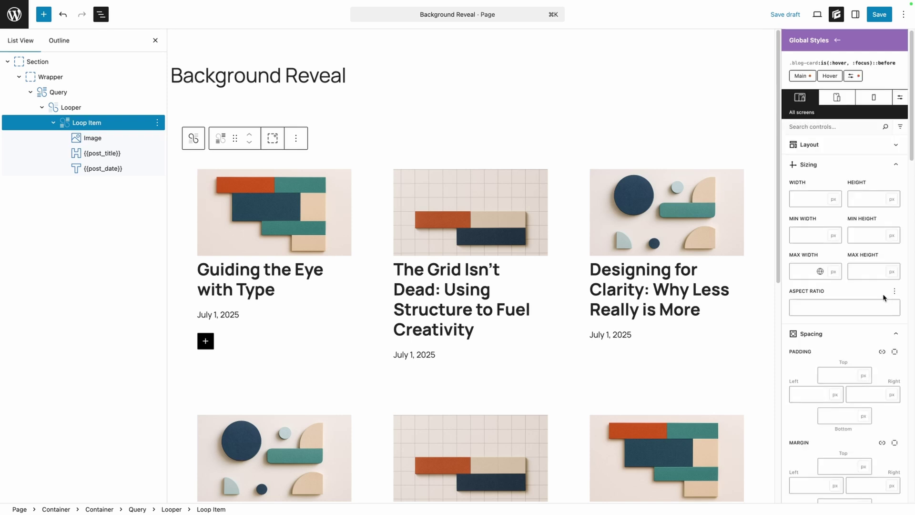
Set the width to 100% for the hover and focus Before selector.
{"action": "left_click", "coordinate": [818, 199]}
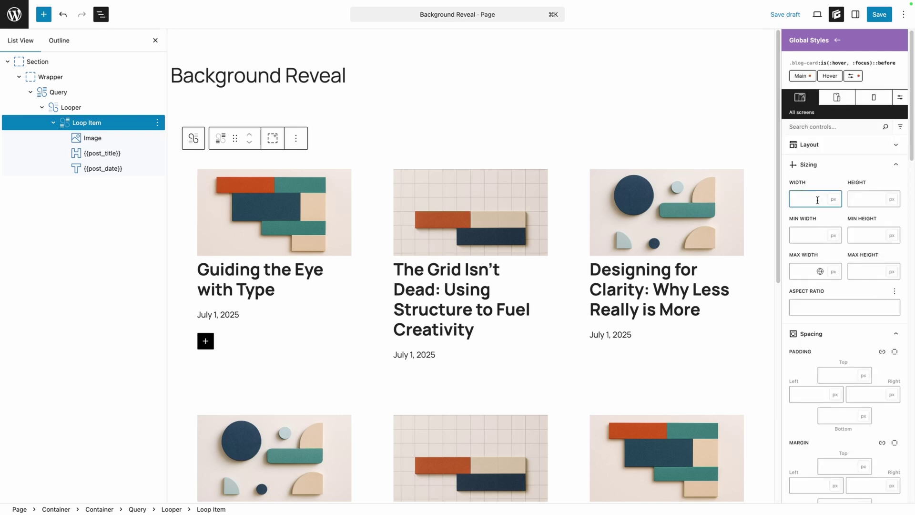
{"action": "type", "text": "1000"}
{"action": "left_click", "coordinate": [674, 68]}
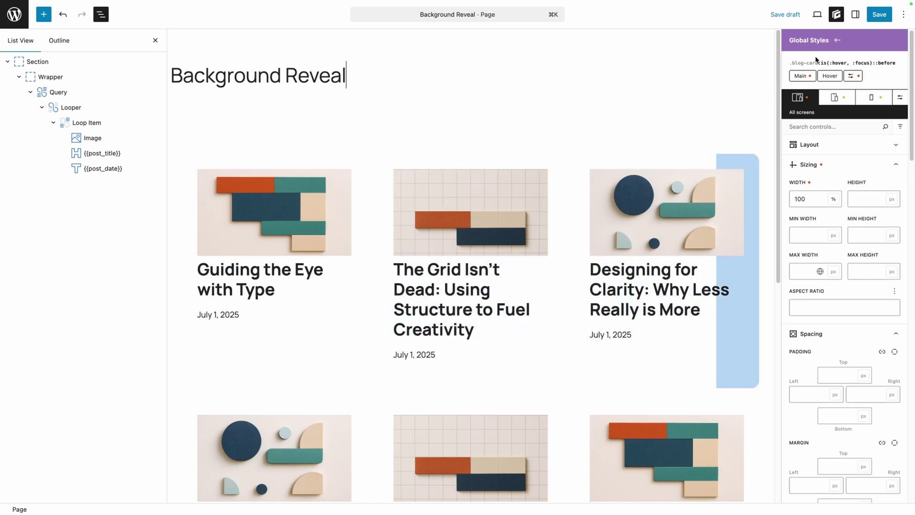
Publish the Background Reveal page and return to editing the Loop Item's global style.
{"action": "left_click", "coordinate": [878, 15]}
{"action": "left_click", "coordinate": [877, 15]}
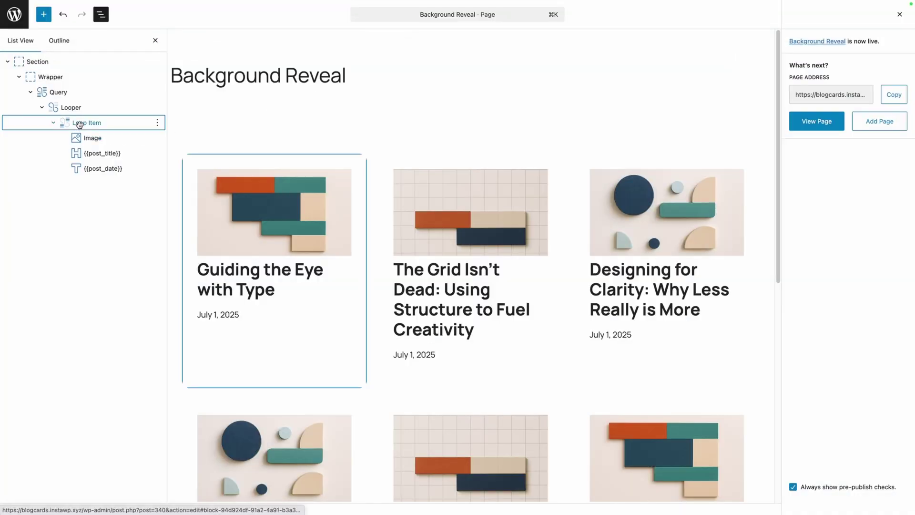
{"action": "left_click", "coordinate": [79, 124]}
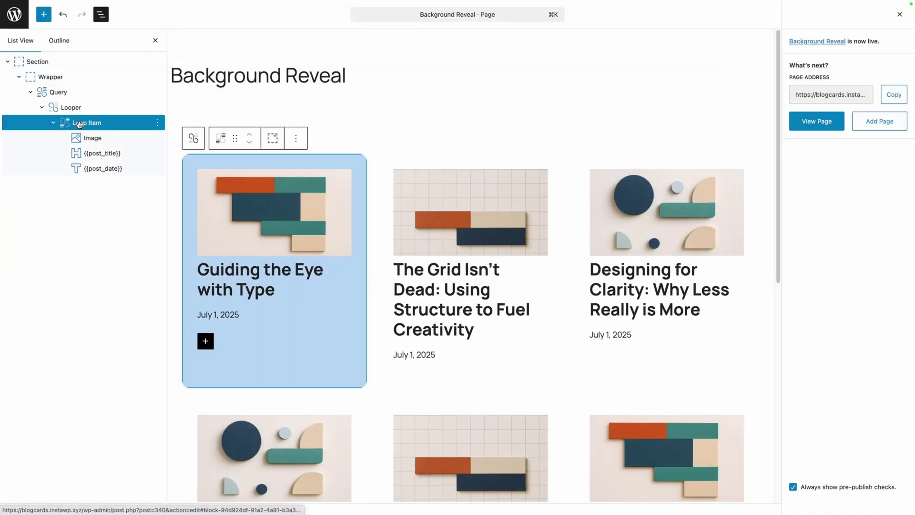
{"action": "left_click", "coordinate": [900, 14]}
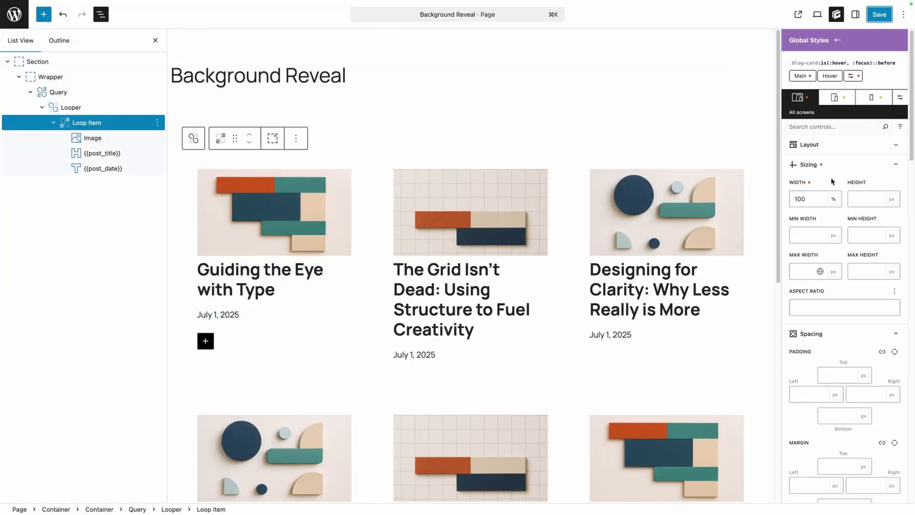
Set the position of the blog-card style's main selector to Relative.
{"action": "left_click", "coordinate": [797, 77]}
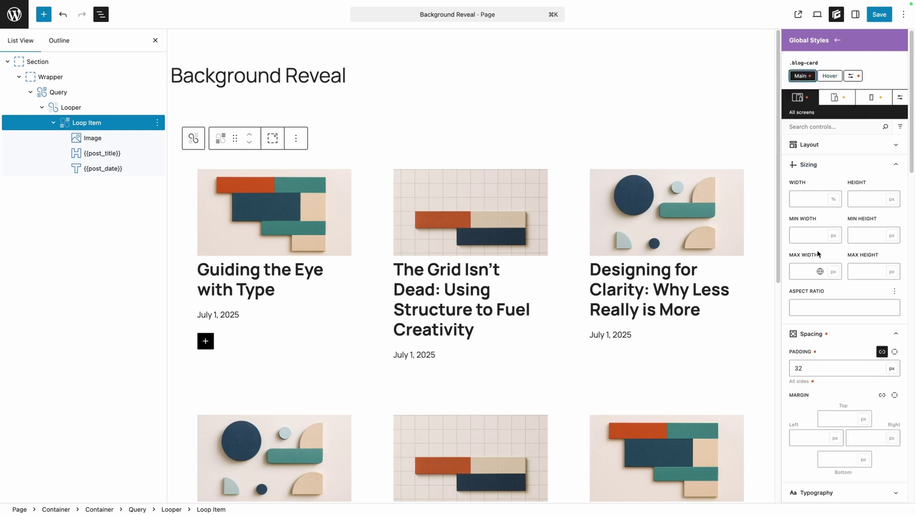
{"action": "scroll", "coordinate": [848, 283], "scroll_direction": "down", "scroll_amount": 15}
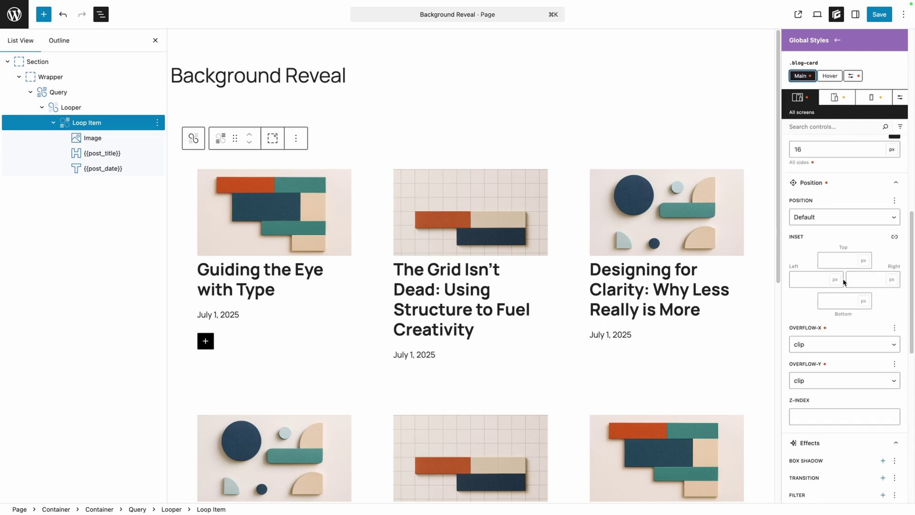
{"action": "left_click", "coordinate": [813, 219]}
{"action": "left_click", "coordinate": [817, 227]}
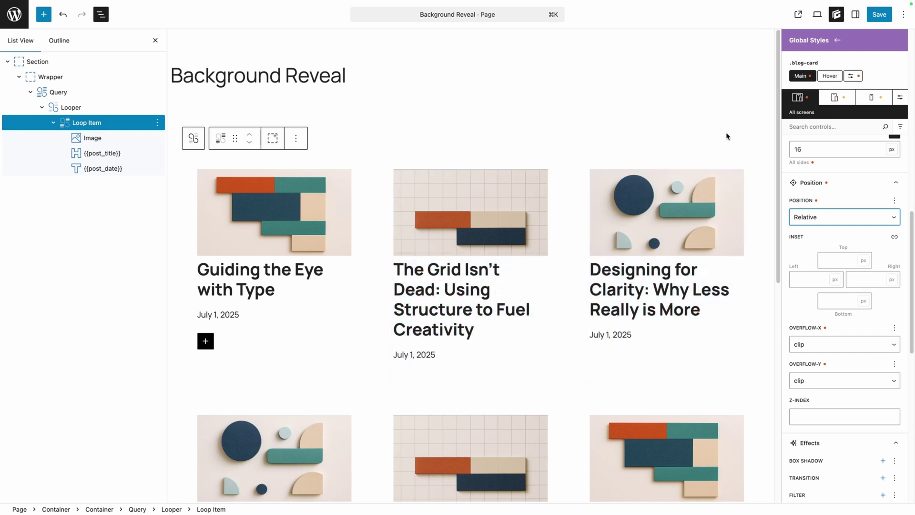
Save the page and check the cards' hover reveal on the published page.
{"action": "left_click", "coordinate": [879, 15]}
{"action": "left_click", "coordinate": [877, 17]}
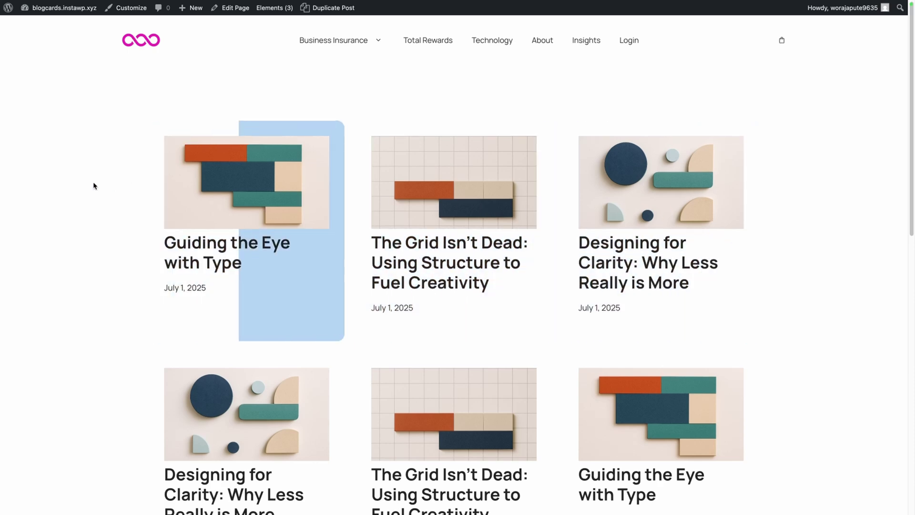
{"action": "scroll", "coordinate": [115, 262], "scroll_direction": "down", "scroll_amount": 2}
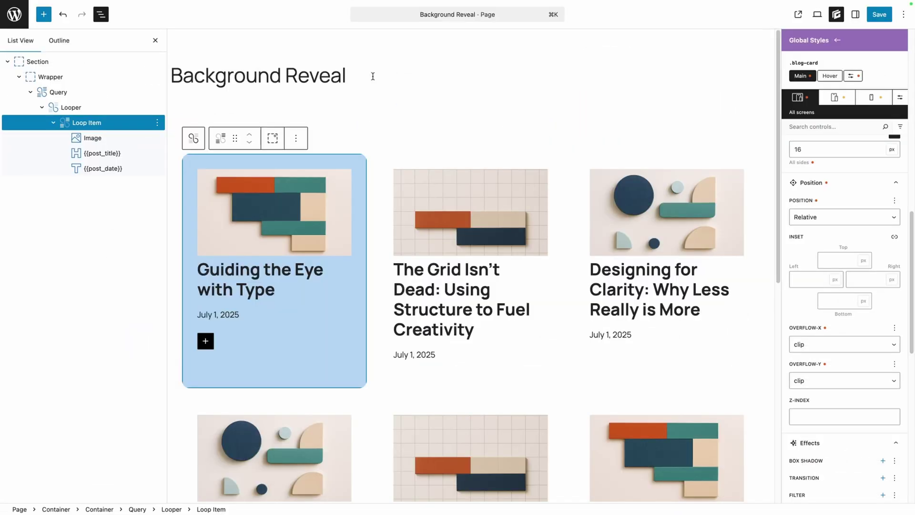
Clear the Before pseudo-element's right and bottom insets and set its left inset to 0 px.
{"action": "left_click", "coordinate": [853, 76]}
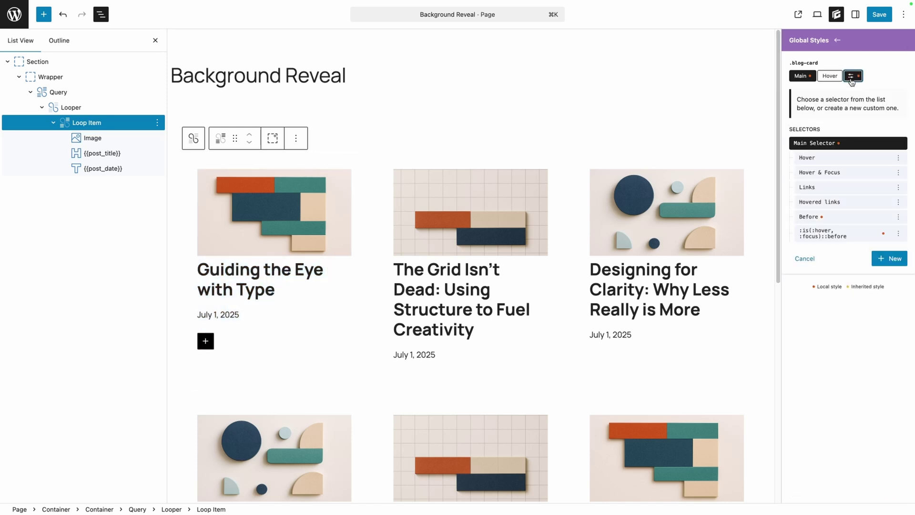
{"action": "left_click", "coordinate": [825, 217]}
{"action": "scroll", "coordinate": [834, 234], "scroll_direction": "down", "scroll_amount": 12}
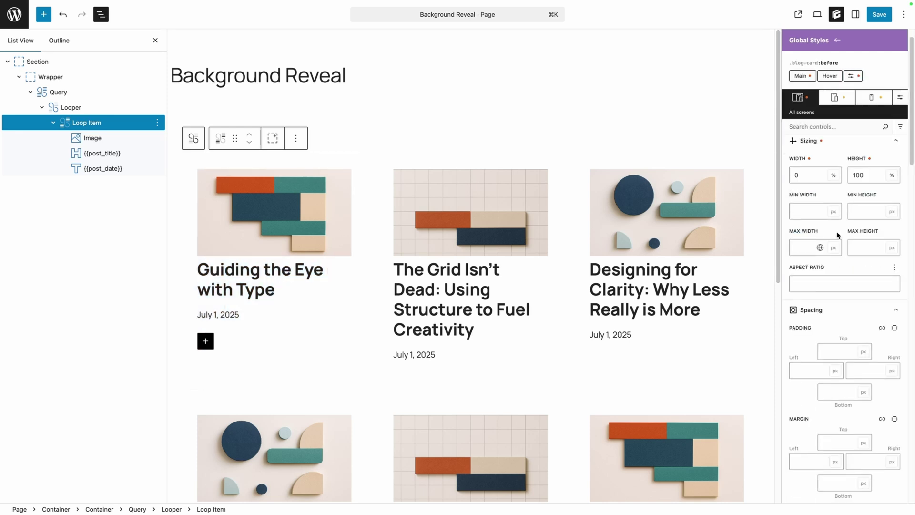
{"action": "scroll", "coordinate": [842, 252], "scroll_direction": "down", "scroll_amount": 3}
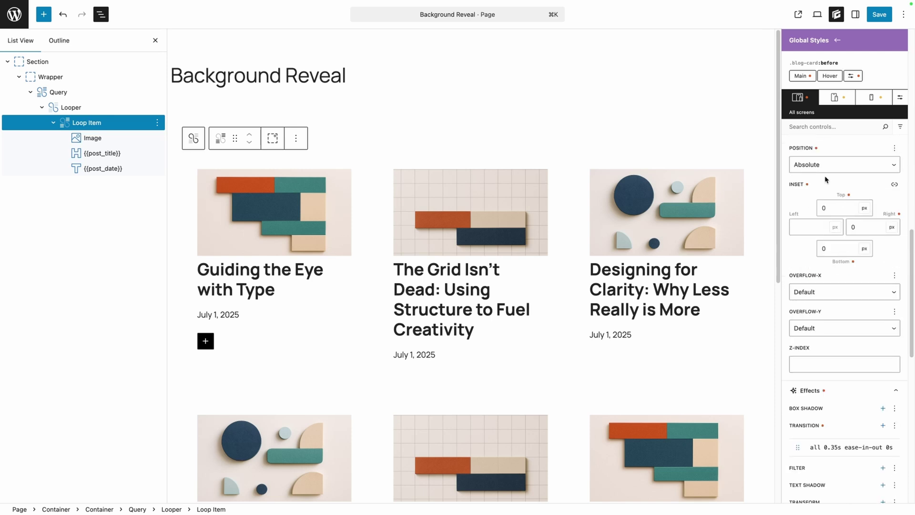
{"action": "left_click", "coordinate": [864, 228]}
{"action": "key", "text": "BackSpace"}
{"action": "left_click", "coordinate": [809, 226]}
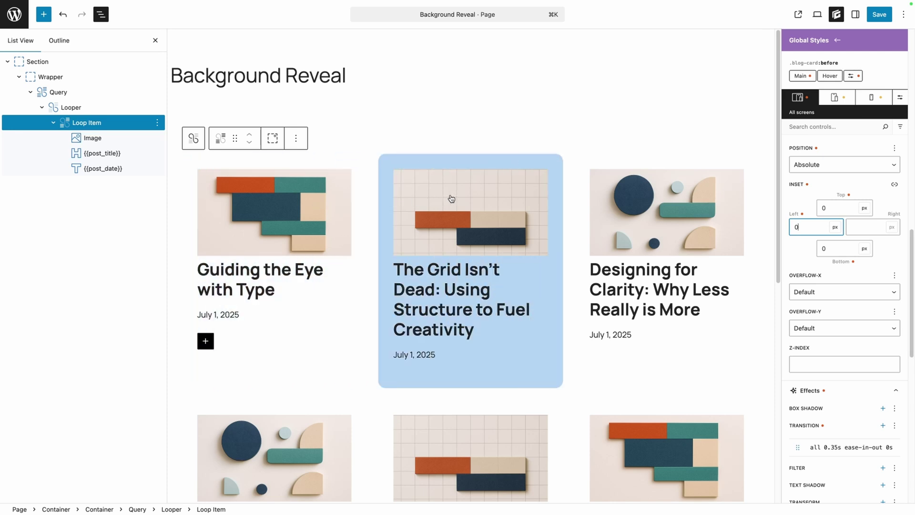
{"action": "left_click", "coordinate": [832, 247]}
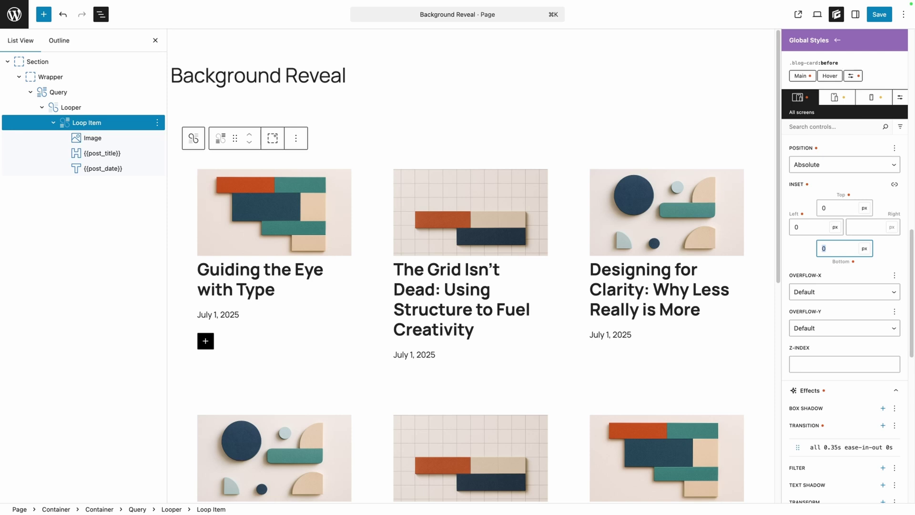
{"action": "key", "text": "BackSpace"}
Set the Before pseudo-element's width to 100% and its height to 0%.
{"action": "scroll", "coordinate": [804, 231], "scroll_direction": "up", "scroll_amount": 10}
{"action": "double_click", "coordinate": [807, 202]}
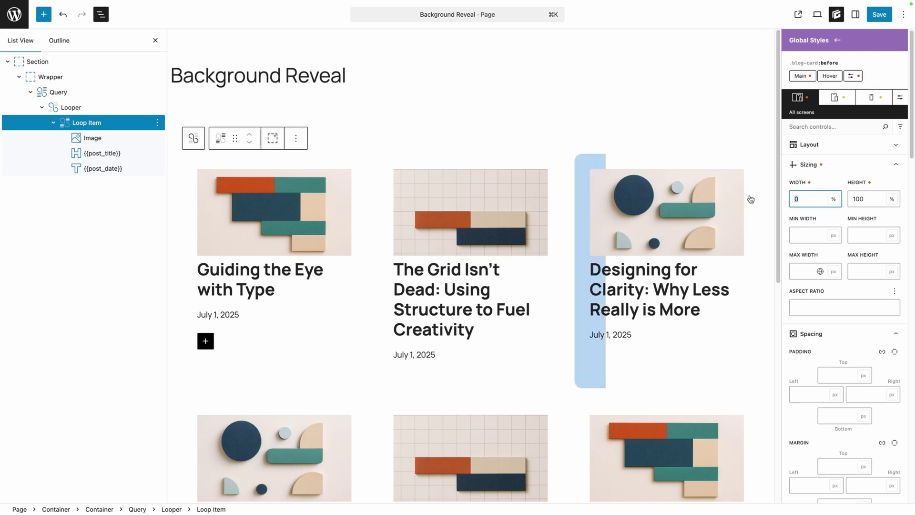
{"action": "type", "text": "100"}
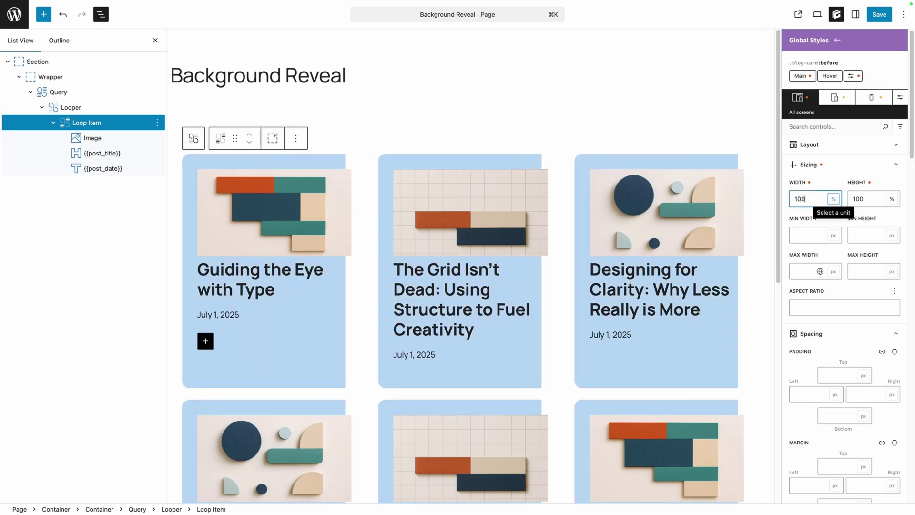
{"action": "double_click", "coordinate": [880, 199]}
{"action": "type", "text": "0"}
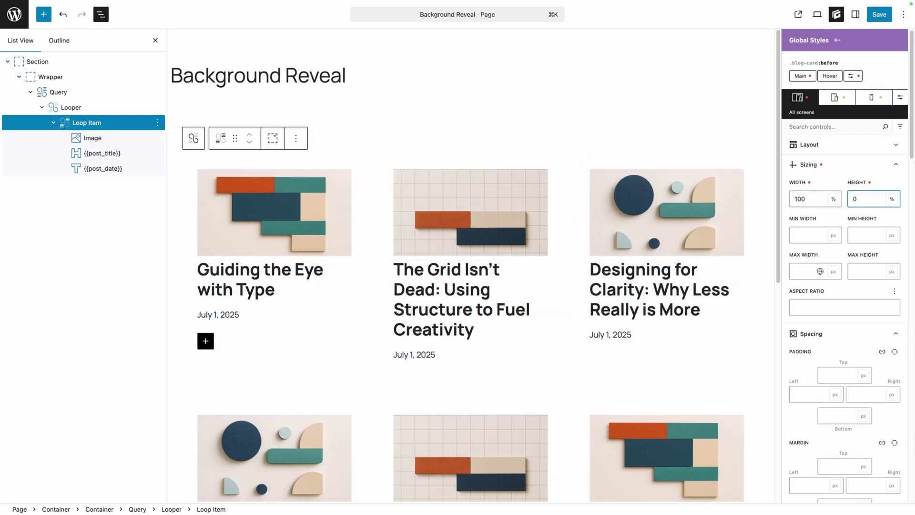
Set the height of the :is(:hover, :focus)::before selector to 100%.
{"action": "left_click", "coordinate": [853, 76]}
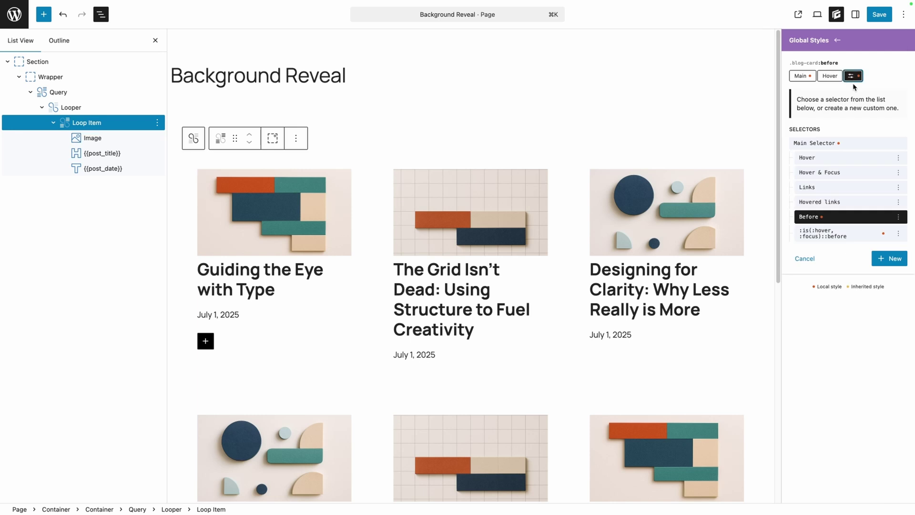
{"action": "left_click", "coordinate": [832, 236]}
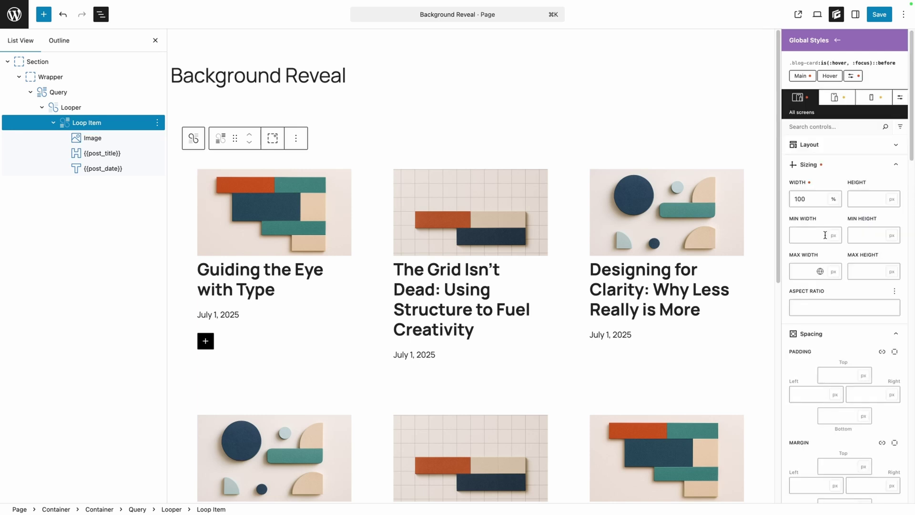
{"action": "double_click", "coordinate": [812, 200]}
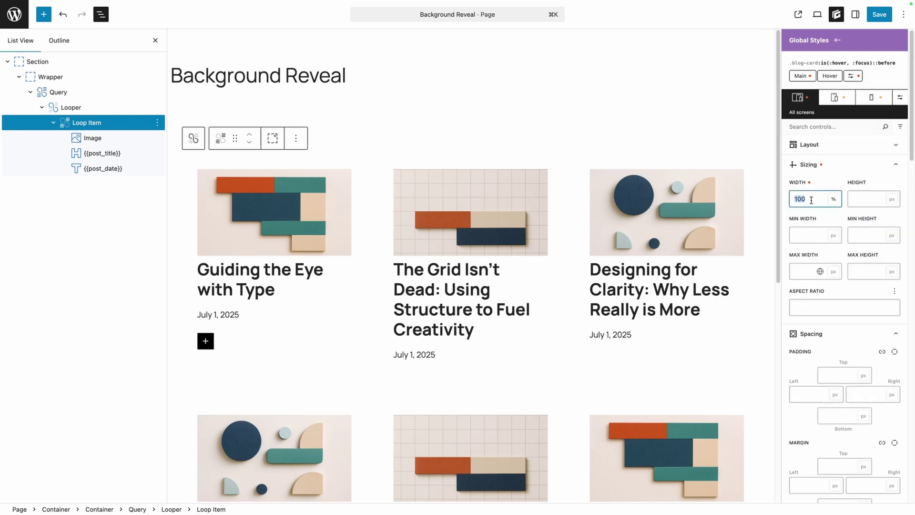
{"action": "left_click", "coordinate": [871, 200]}
{"action": "type", "text": "100"}
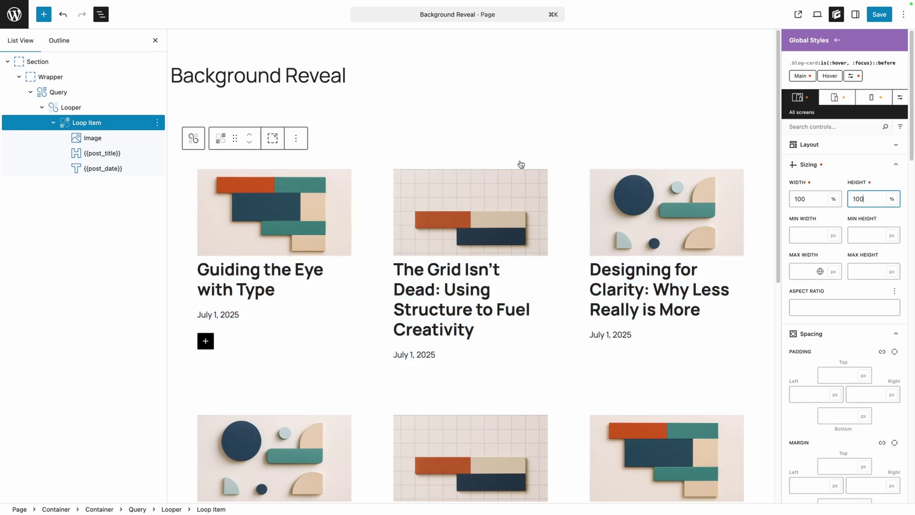
Clear the Before pseudo-element's top inset and set its bottom inset to 0 px.
{"action": "left_click", "coordinate": [806, 77]}
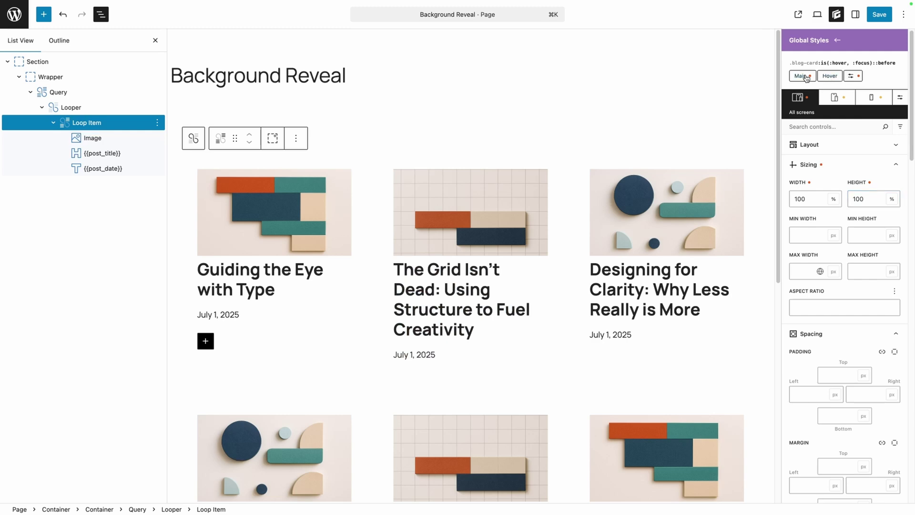
{"action": "left_click", "coordinate": [852, 75]}
{"action": "left_click", "coordinate": [841, 221]}
{"action": "scroll", "coordinate": [856, 314], "scroll_direction": "down", "scroll_amount": 10}
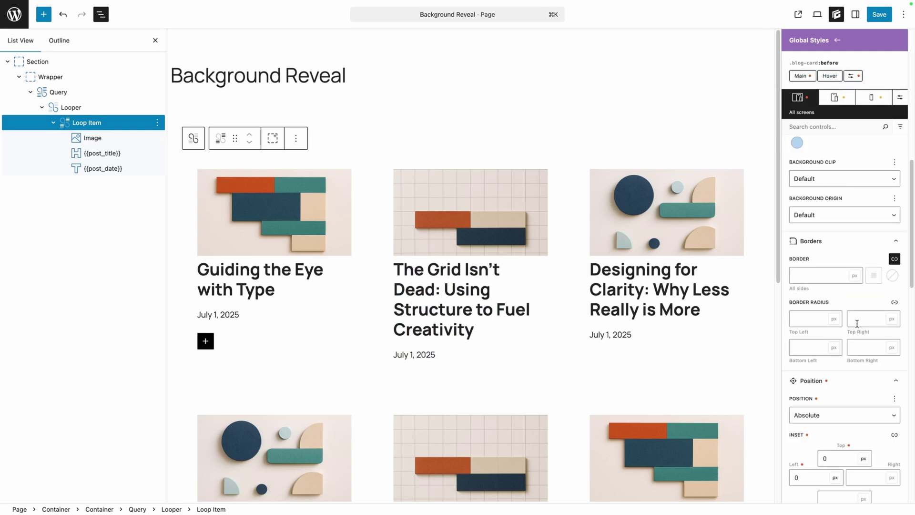
{"action": "left_click", "coordinate": [837, 268]}
{"action": "key", "text": "BackSpace"}
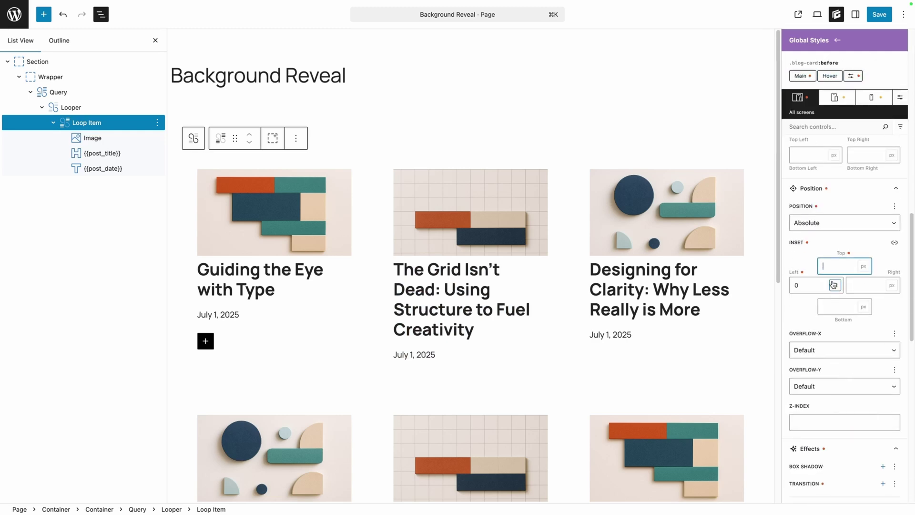
{"action": "left_click", "coordinate": [852, 306]}
{"action": "type", "text": "0"}
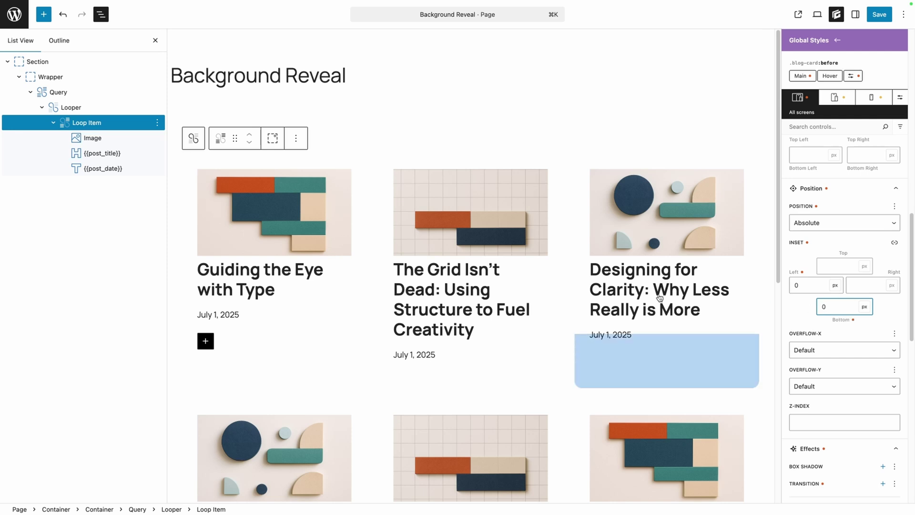